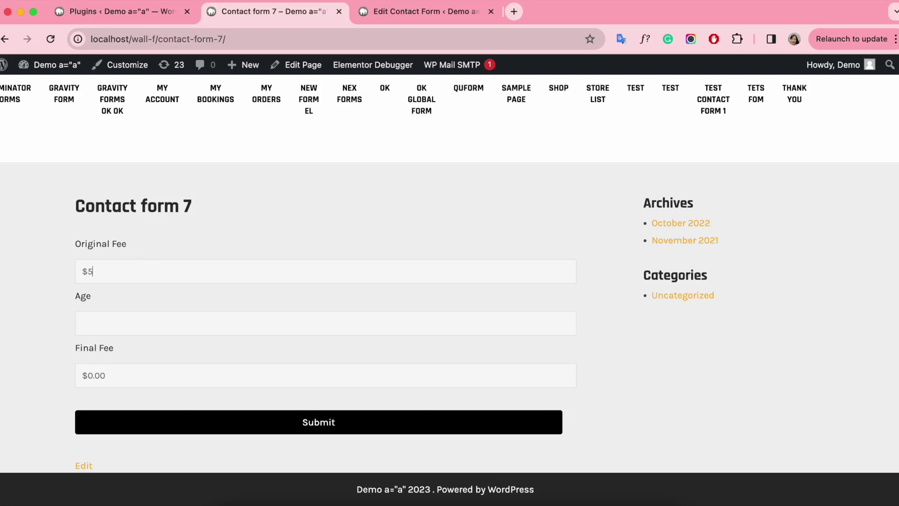
Step: Try ages 5, 55 and 80 in the Age field of the fee form
click(132, 326)
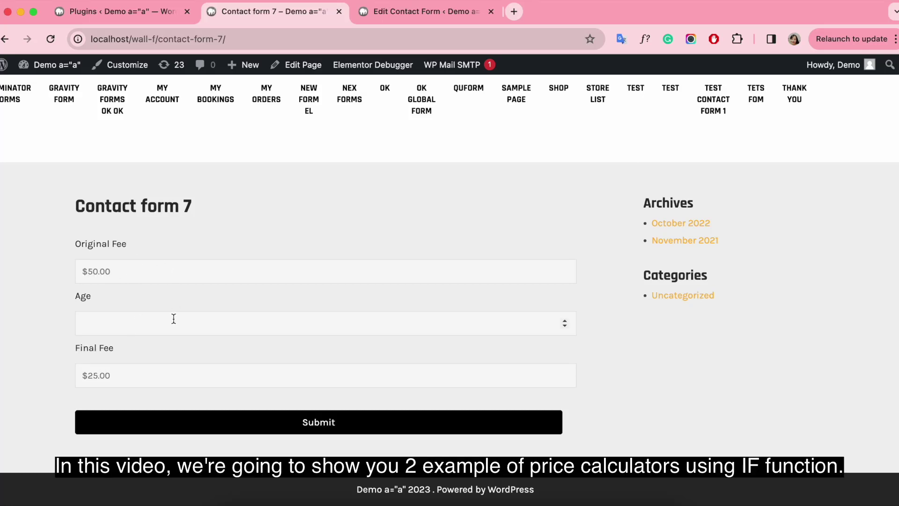
text(5)
key(BackSpace)
text(55)
key(BackSpace)
key(BackSpace)
text(80)
key(BackSpace)
key(BackSpace)
Step: Change the Original Fee to 100 and test an age of 2
click(117, 272)
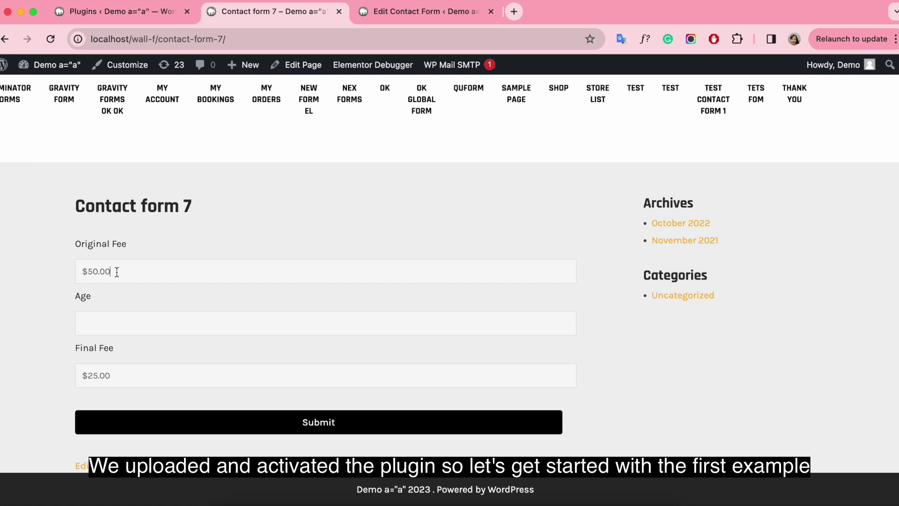
key(BackSpace)
key(BackSpace)
key(BackSpace)
key(BackSpace)
key(BackSpace)
text(100)
click(114, 321)
text(2)
key(BackSpace)
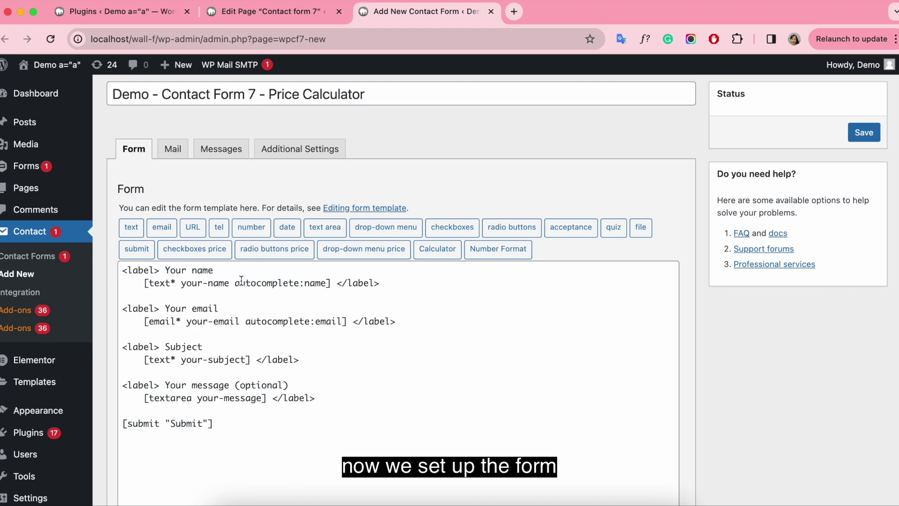
Step: Relabel the first field 'Your Product' and delete its old text tag
click(220, 269)
key(BackSpace)
key(BackSpace)
key(BackSpace)
key(BackSpace)
text(Product)
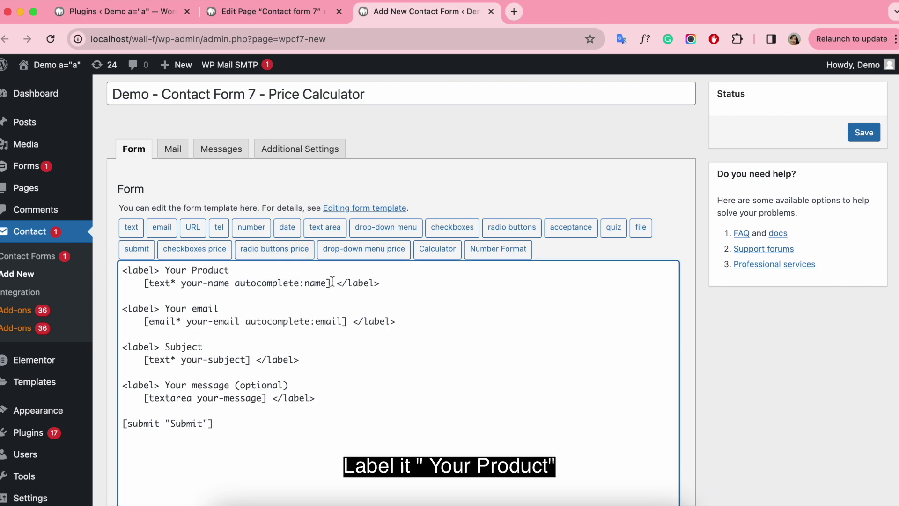
drag(331, 283, 151, 281)
key(BackSpace)
key(BackSpace)
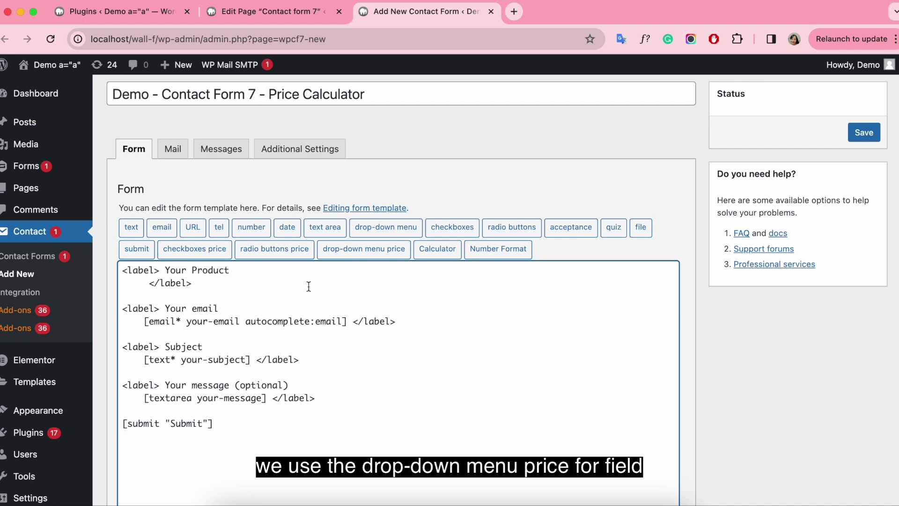
Step: Insert a drop-down price field product1 with options 10|A, 20|B, 30|C
click(357, 252)
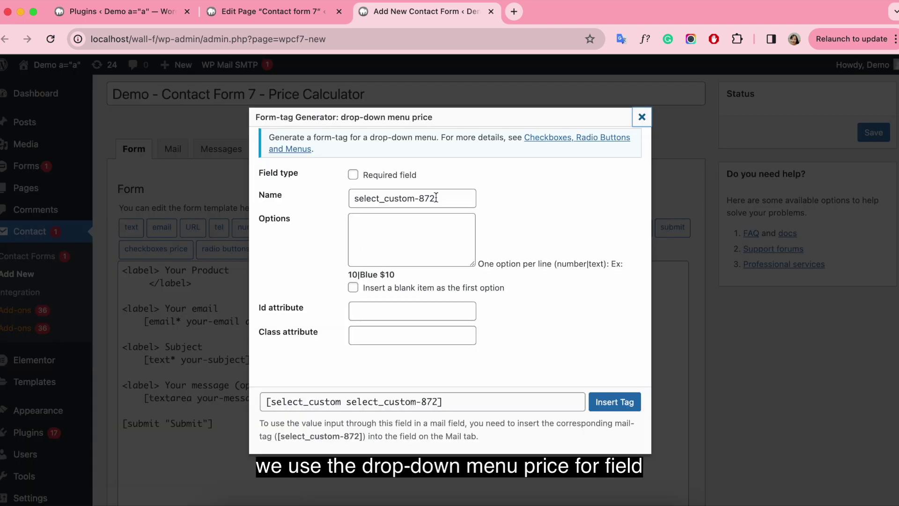
drag(436, 198, 345, 200)
text(prod)
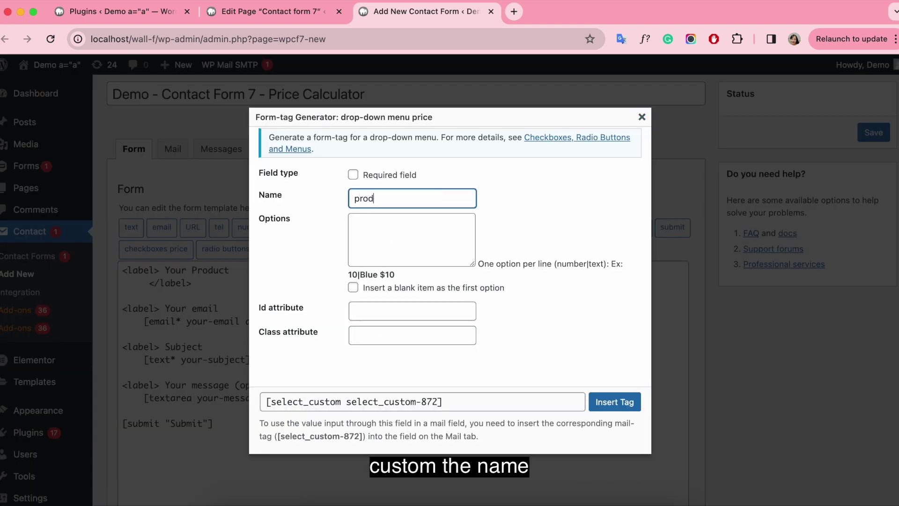
text(uct1)
click(386, 230)
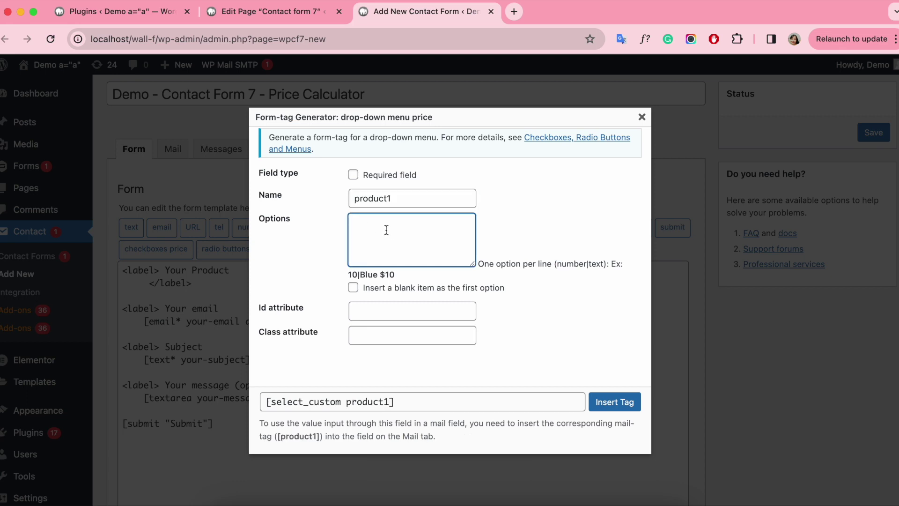
text(10)
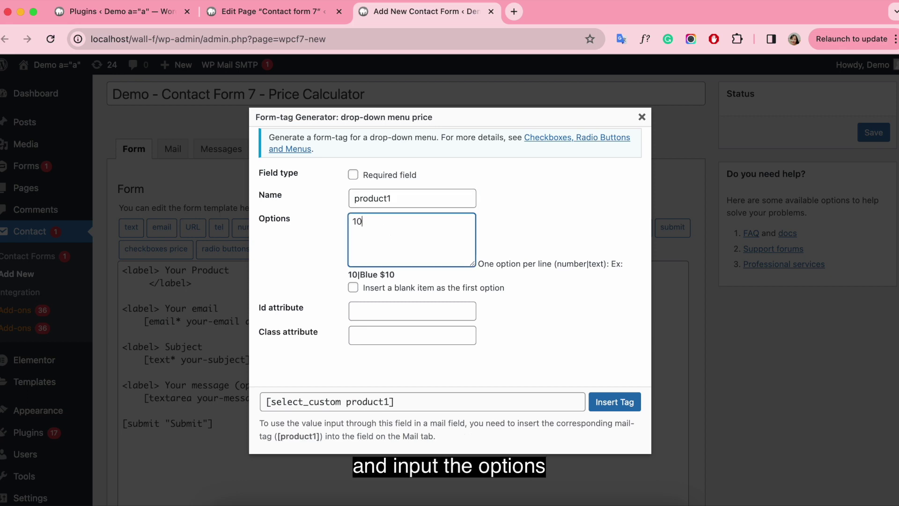
text(|a)
key(BackSpace)
text(A )
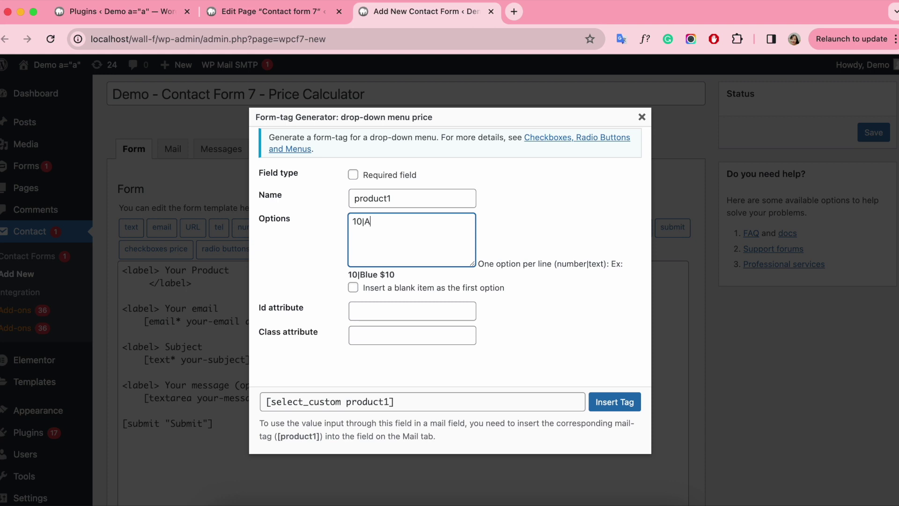
text(20|B 3)
text(0|C)
click(614, 402)
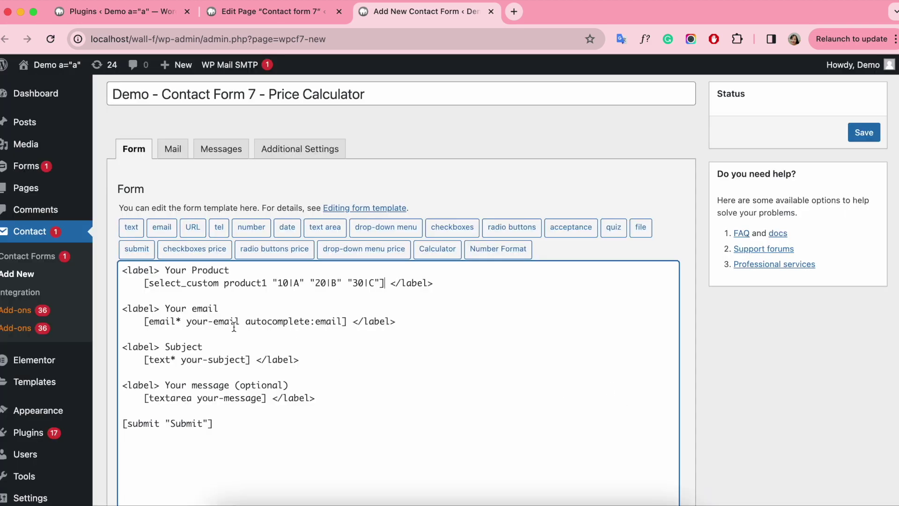
Step: Relabel the second field 'Your Quantity' and delete its email tag
drag(228, 310, 192, 308)
key(BackSpace)
text(Qua)
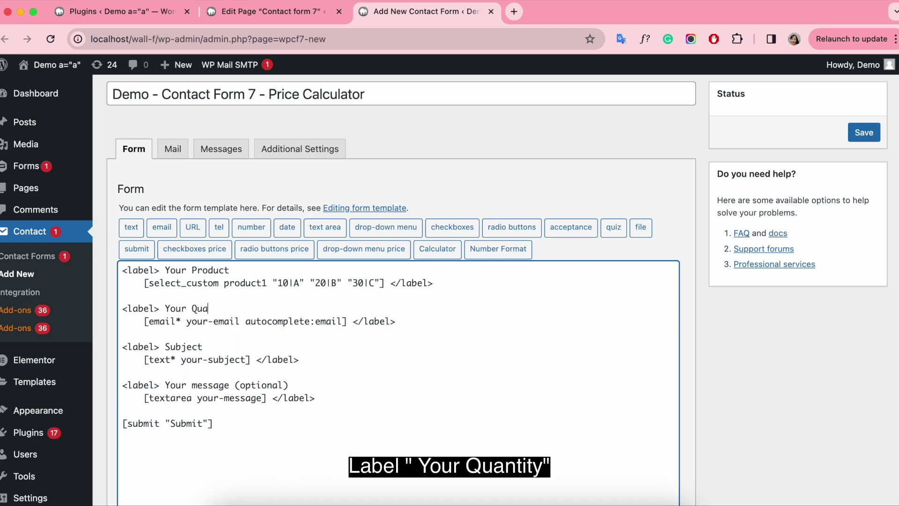
text(ntity)
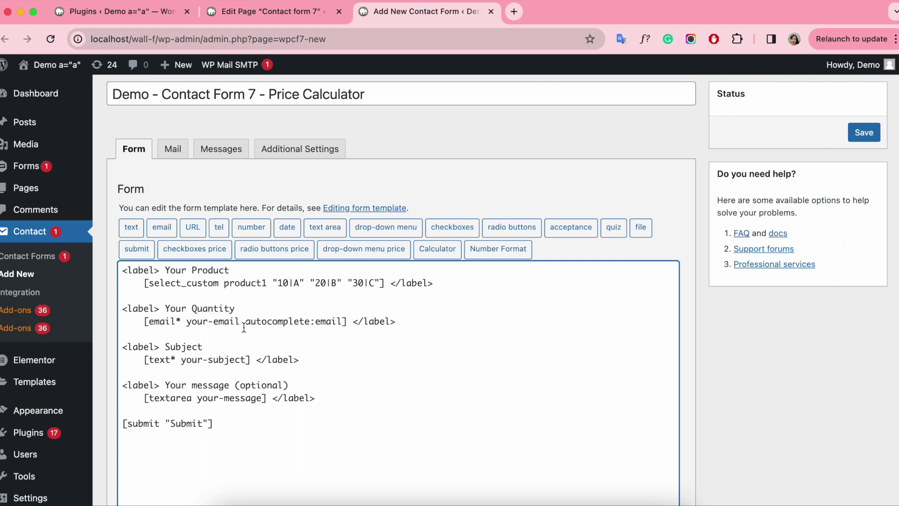
drag(351, 321, 142, 321)
key(BackSpace)
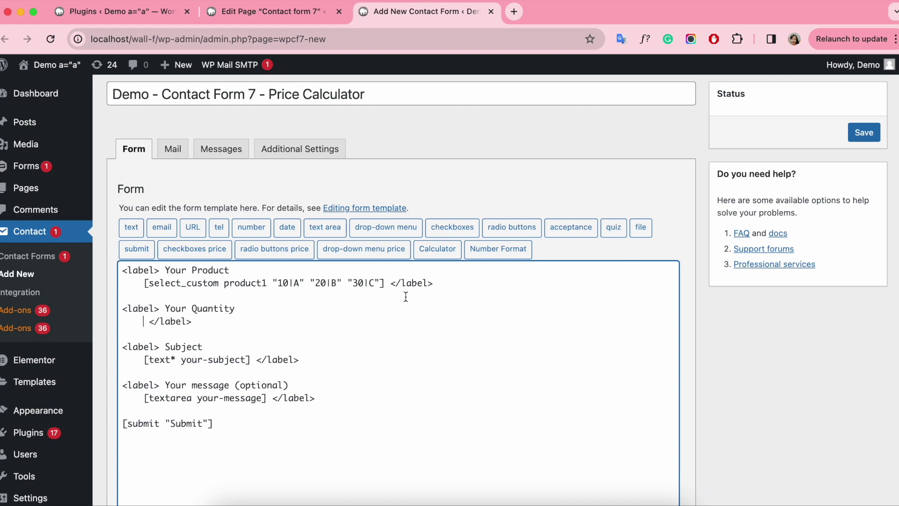
Step: Insert a number field quantity1 with min 1 and max 100, then clear the Subject label
click(261, 229)
drag(410, 206, 347, 214)
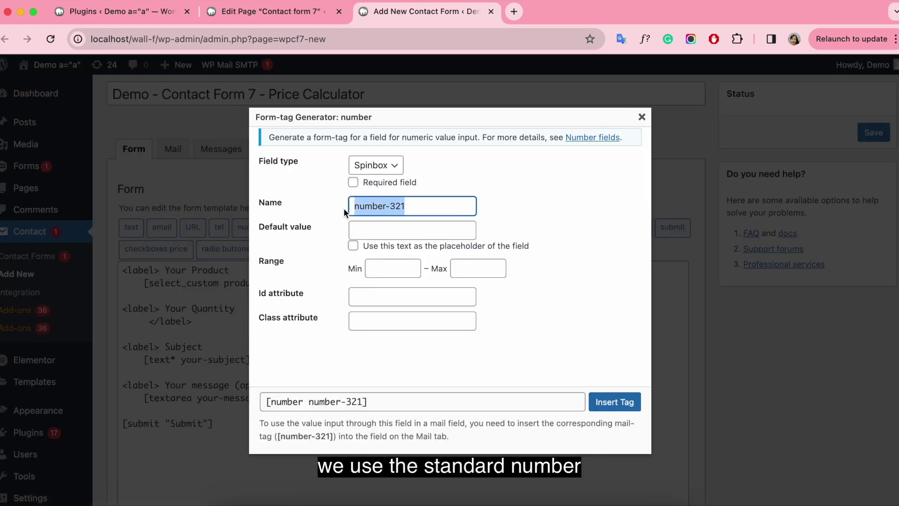
key(BackSpace)
text(quantity1)
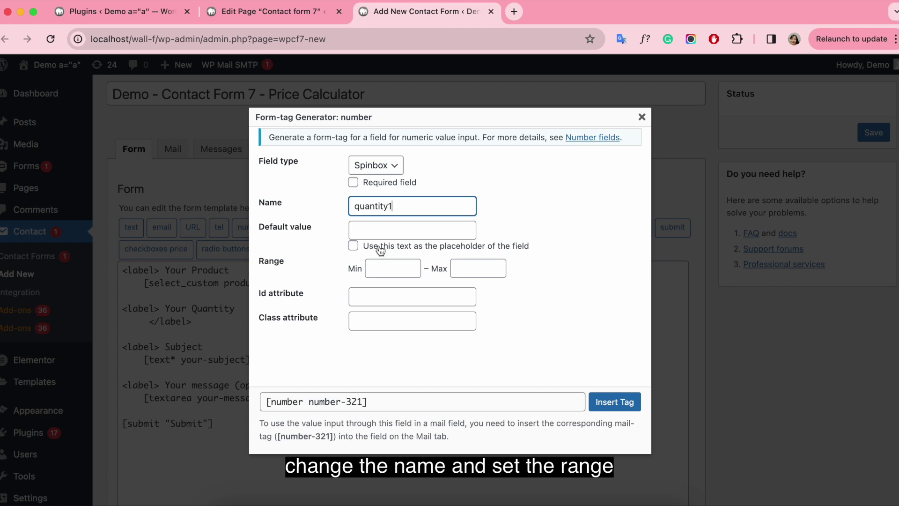
click(382, 268)
text(1)
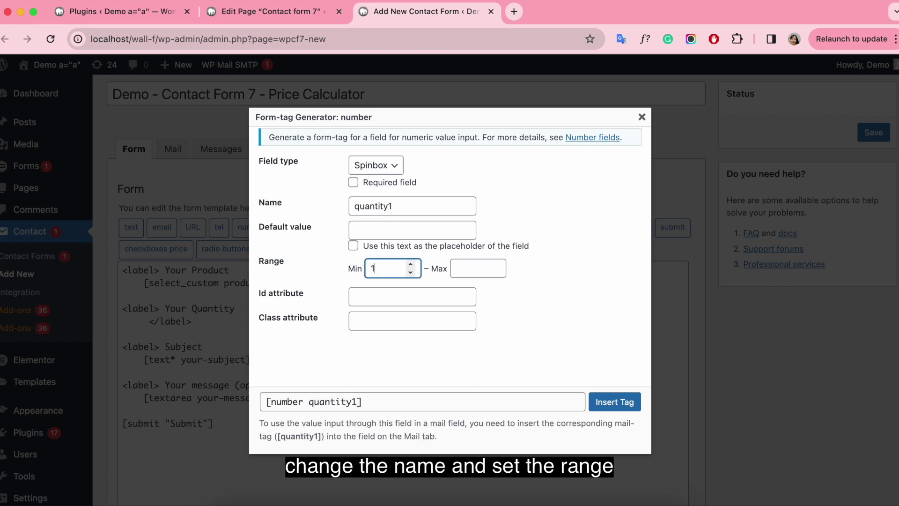
click(461, 271)
text(100)
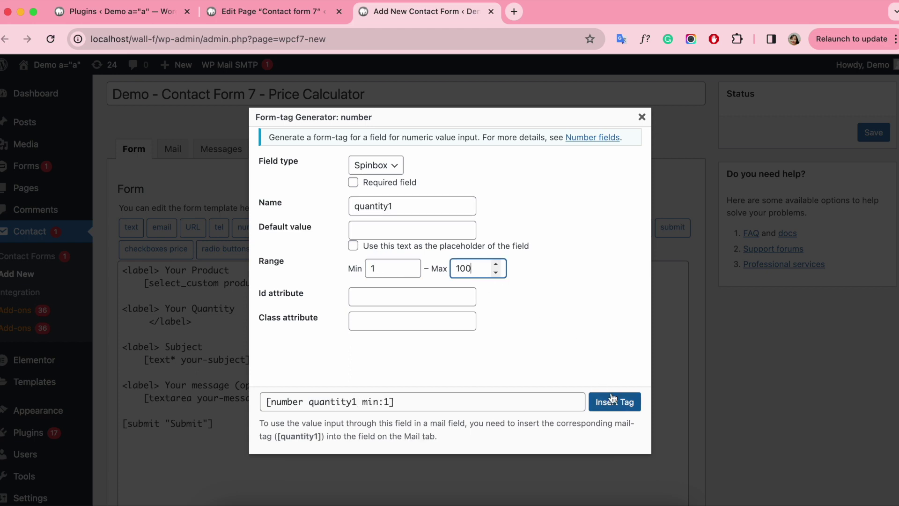
click(613, 401)
click(219, 350)
key(BackSpace)
key(BackSpace)
key(BackSpace)
key(BackSpace)
key(BackSpace)
key(BackSpace)
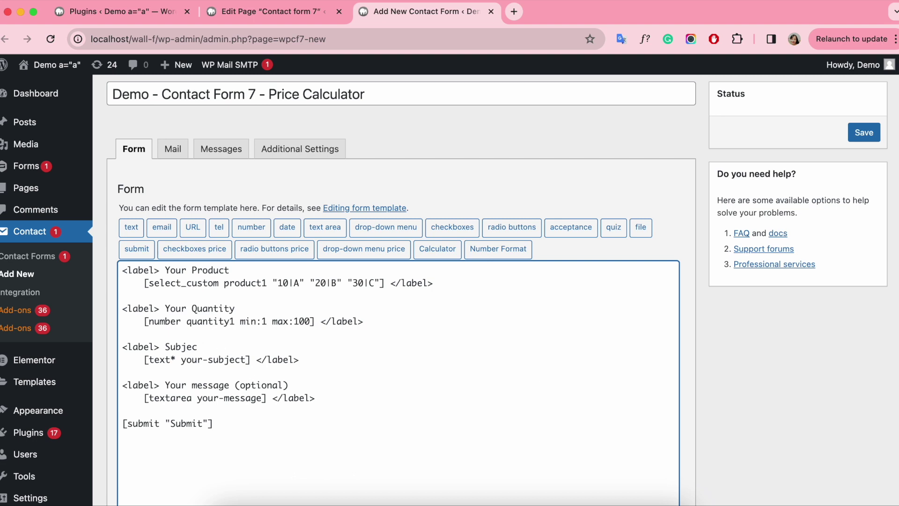
Step: Relabel the third field 'Your Total' and delete the your-subject tag
text(Your Total)
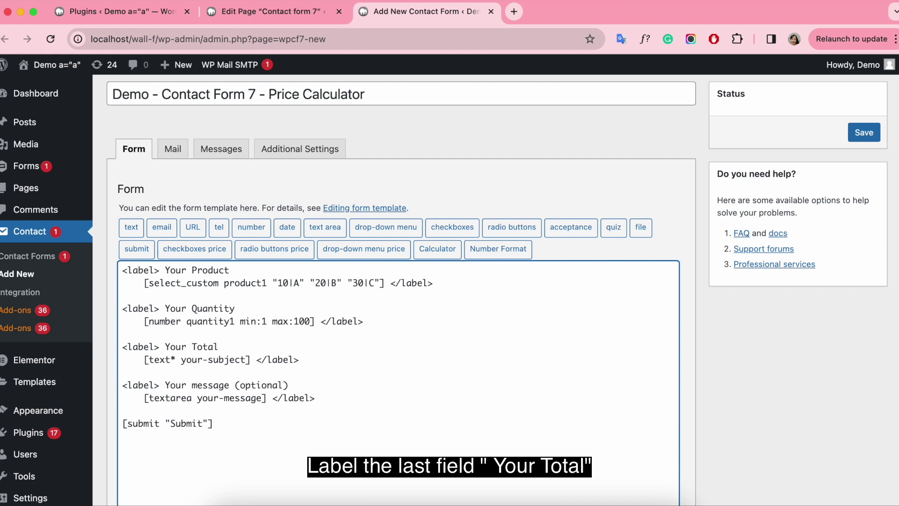
drag(254, 361, 143, 360)
key(BackSpace)
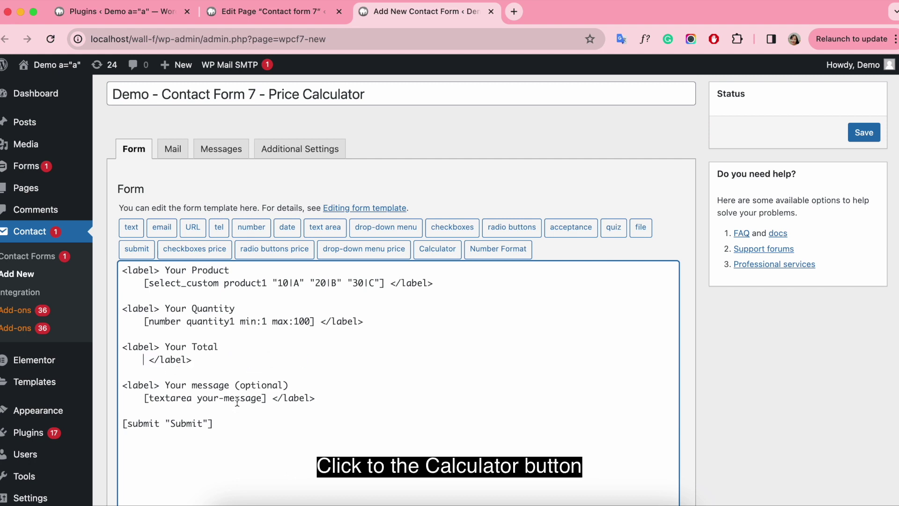
Step: Start a calculated field with an if formula conditioned on quantity1>90
click(434, 250)
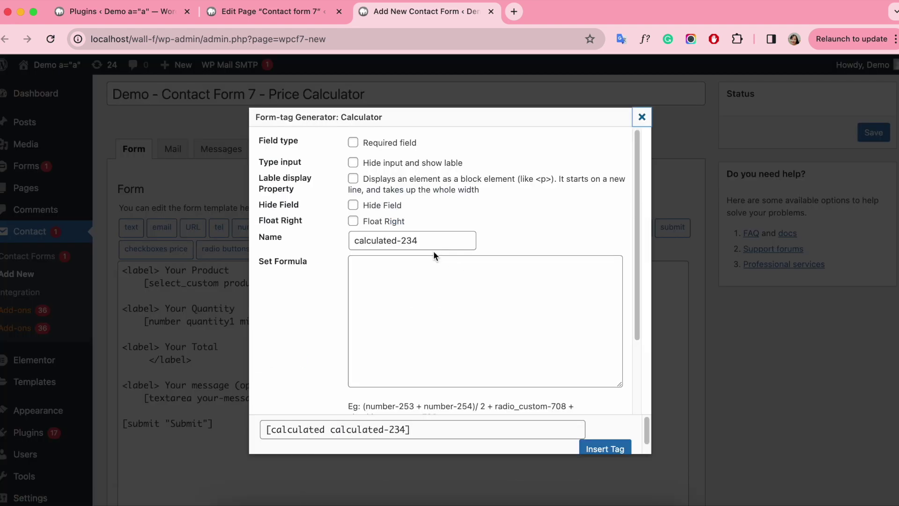
click(404, 277)
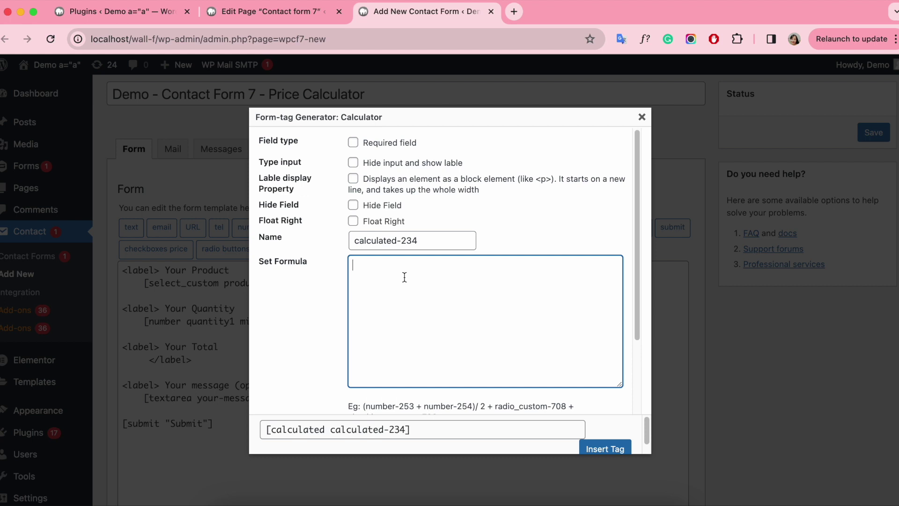
text(if)
click(439, 279)
double_click(392, 264)
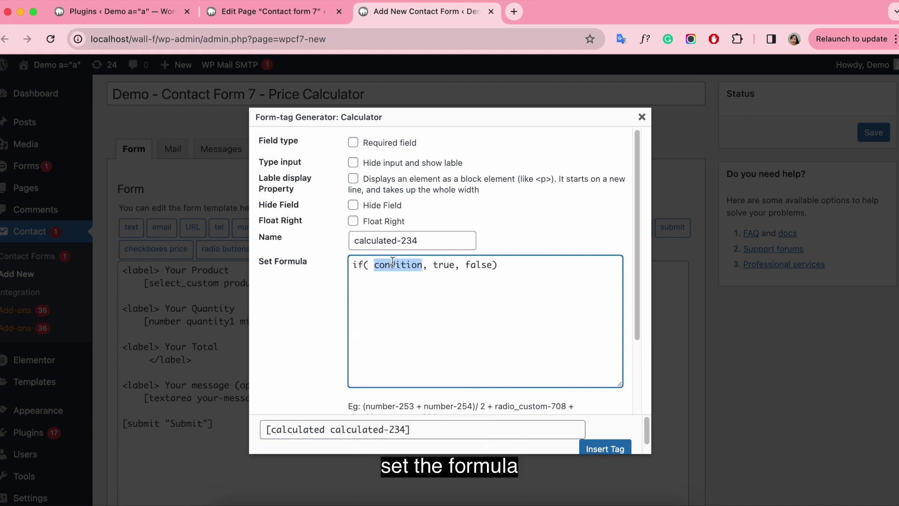
key(BackSpace)
key(BackSpace)
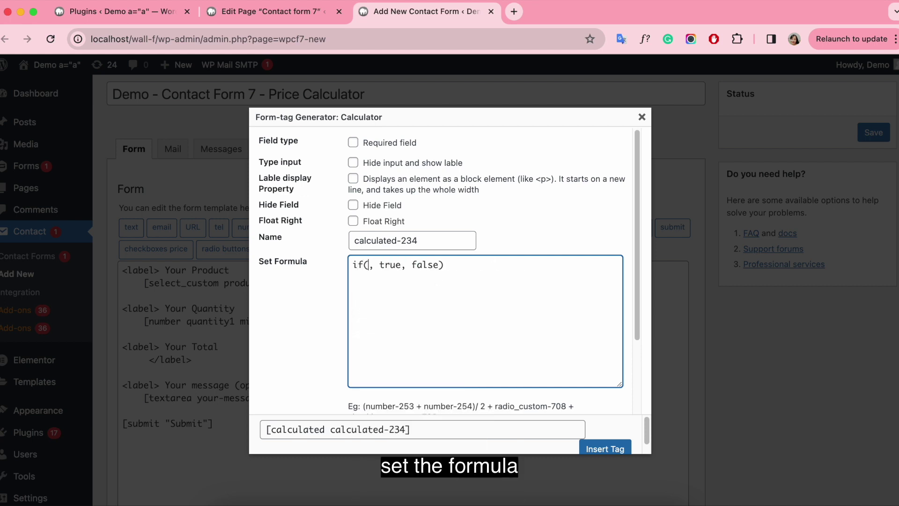
text(quanti)
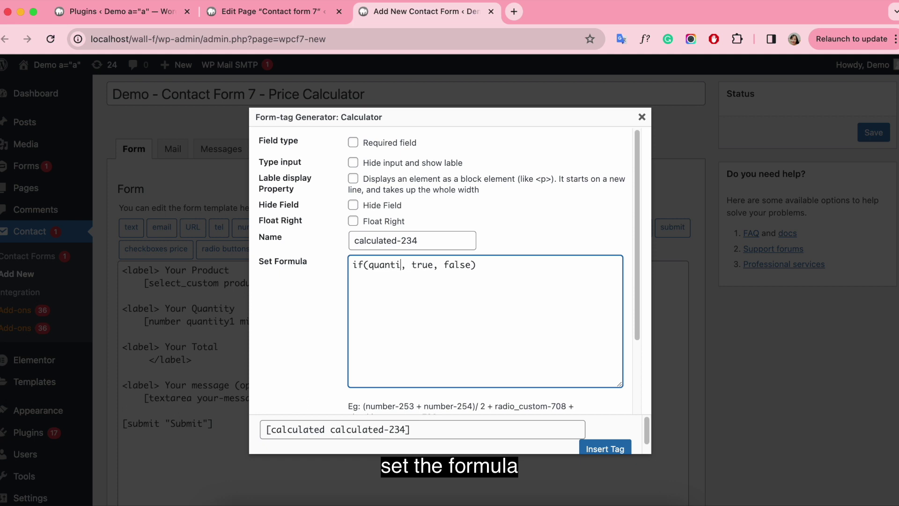
text(ty1>90)
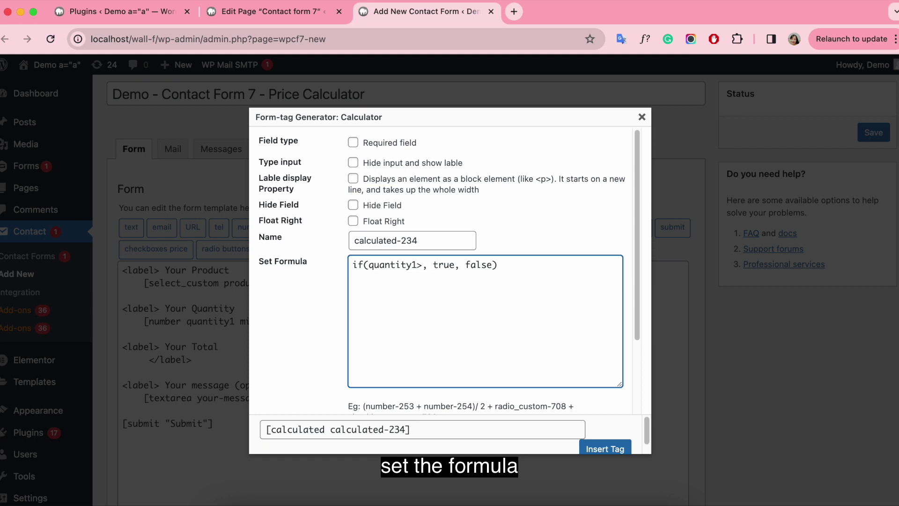
Step: Make the formula return quantity1*product1*0.95 when true, otherwise quantity1*product1
double_click(455, 265)
key(BackSpace)
key(BackSpace)
text(quantity1)
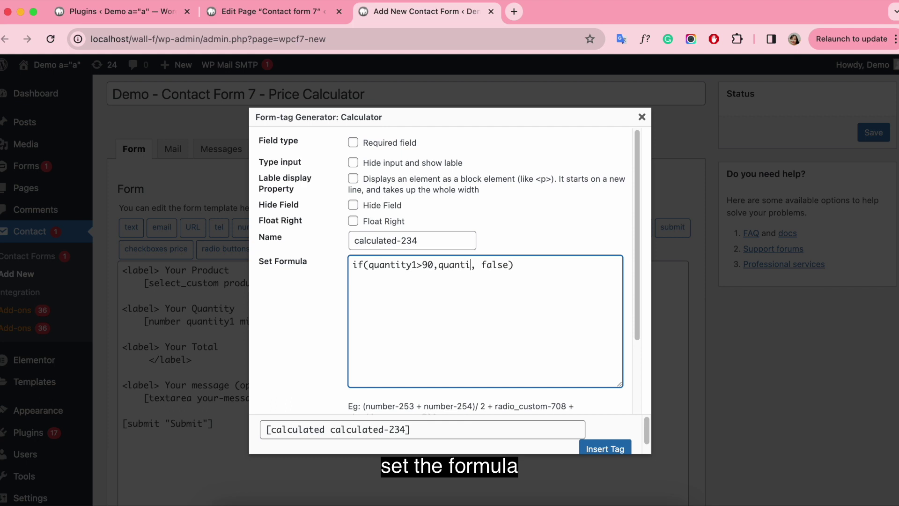
text(*product)
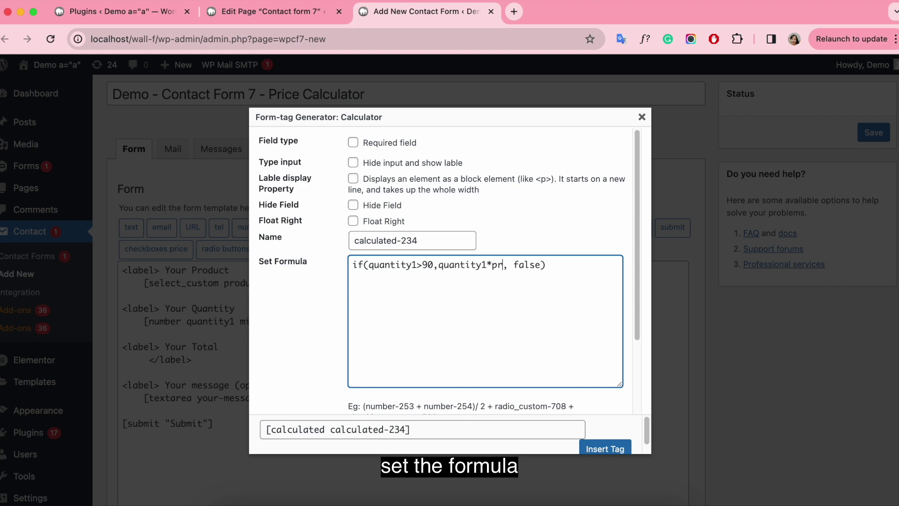
text(1*0.95)
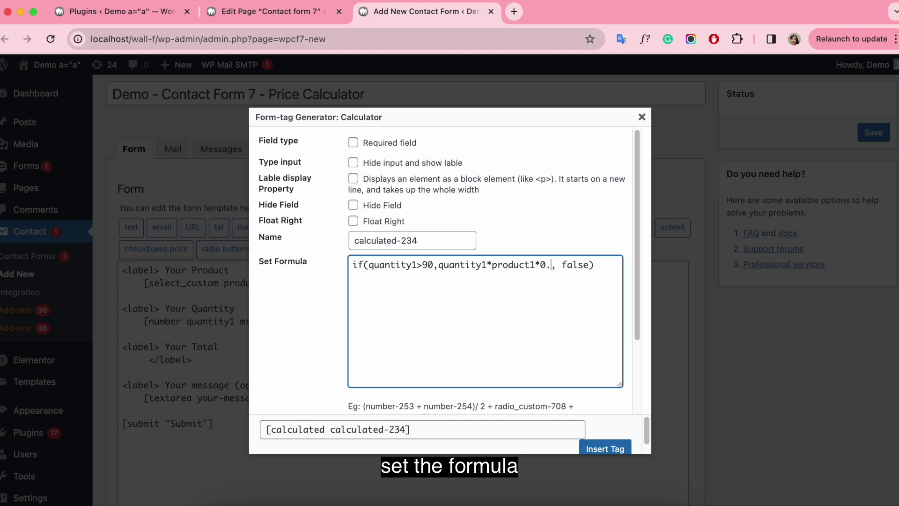
double_click(587, 263)
key(BackSpace)
key(BackSpace)
drag(535, 265, 439, 265)
key(super+c)
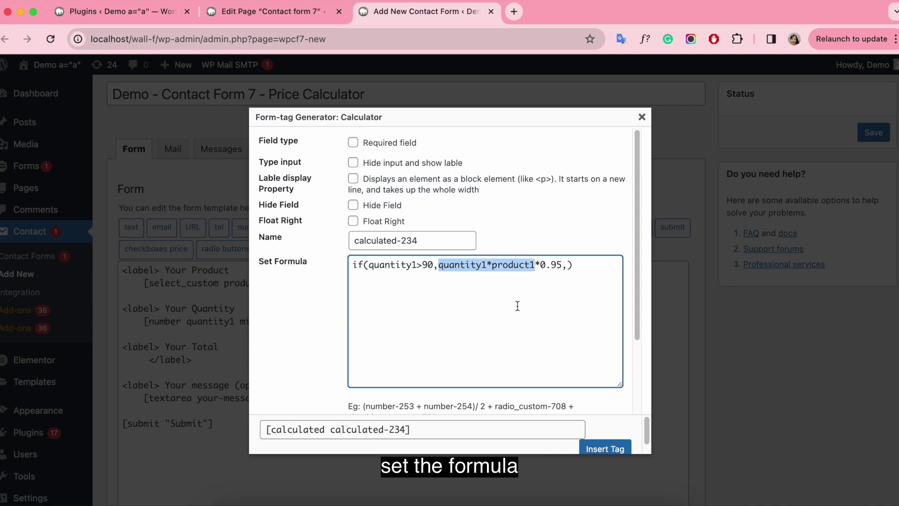
click(569, 265)
key(super+v)
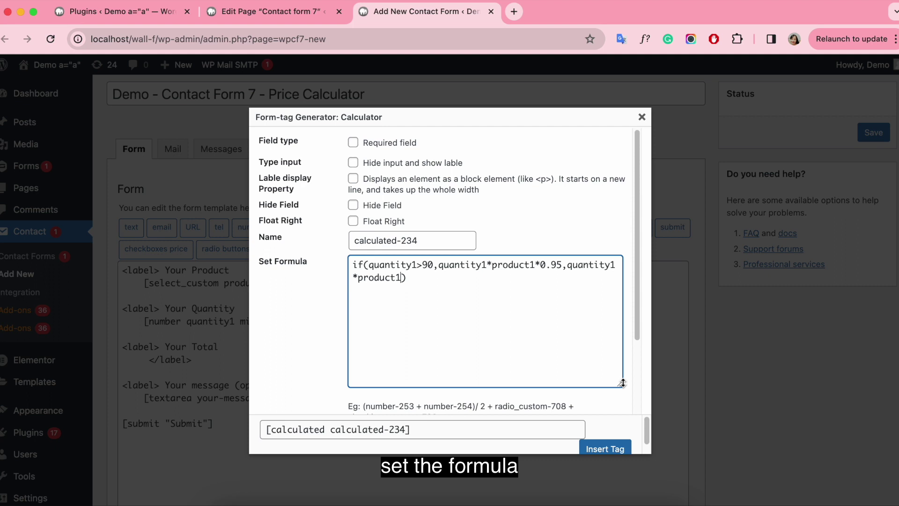
Step: Enable number formatting with a $ symbol and insert the calculated total tag
scroll(559, 397, down, 3)
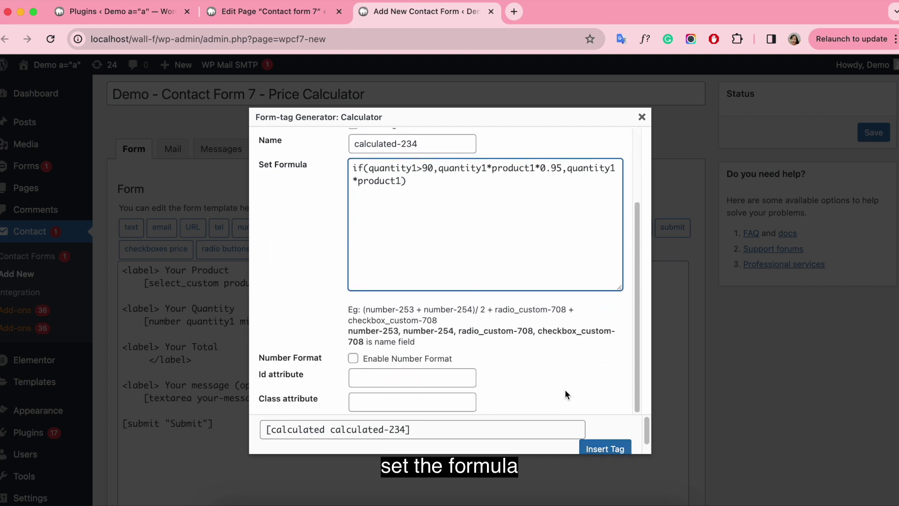
click(353, 359)
scroll(463, 358, down, 4)
click(386, 264)
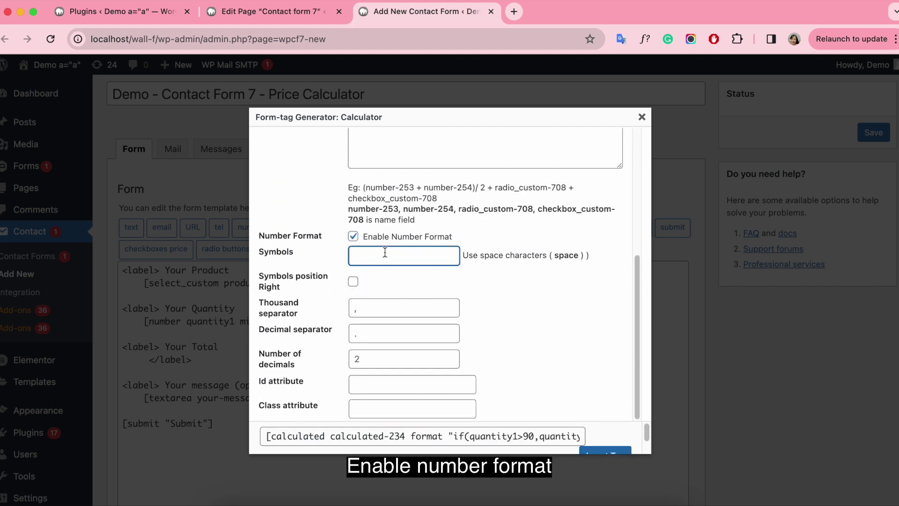
text($)
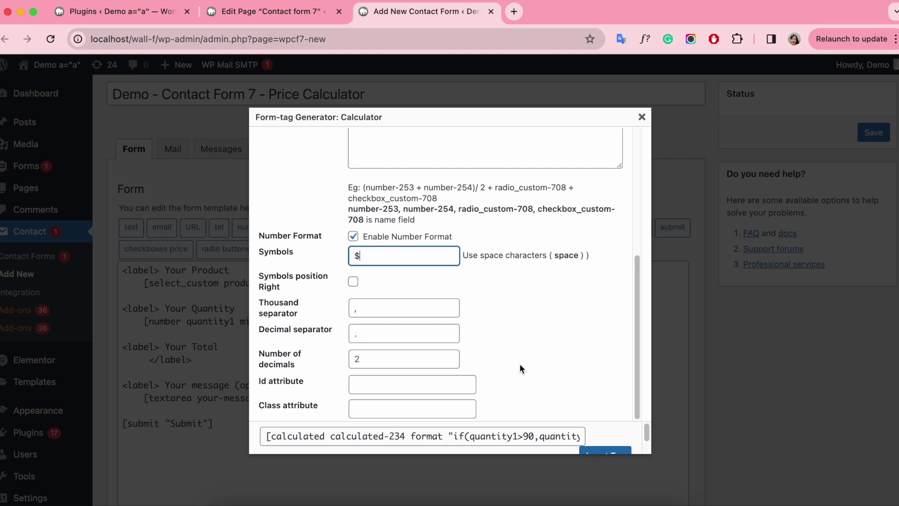
click(607, 449)
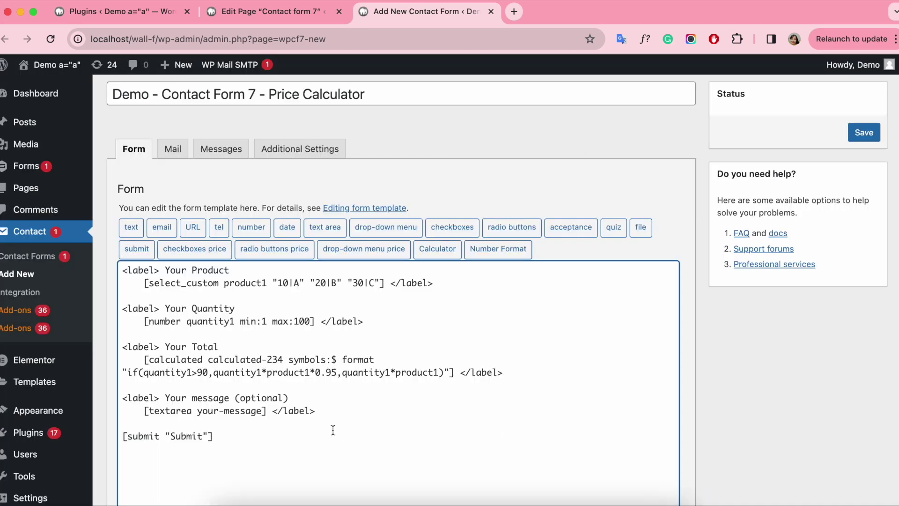
Step: Delete the Your message field and save the price calculator form
drag(316, 411, 102, 396)
key(BackSpace)
key(BackSpace)
key(BackSpace)
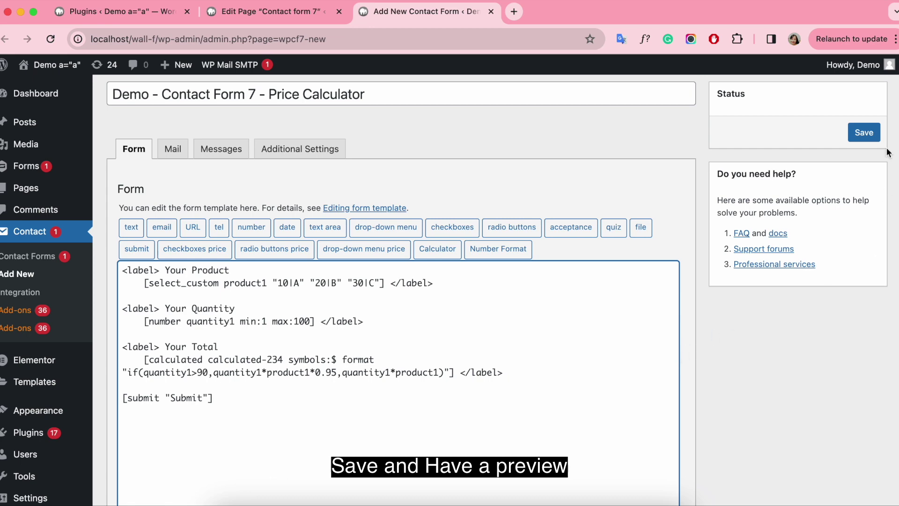
click(864, 133)
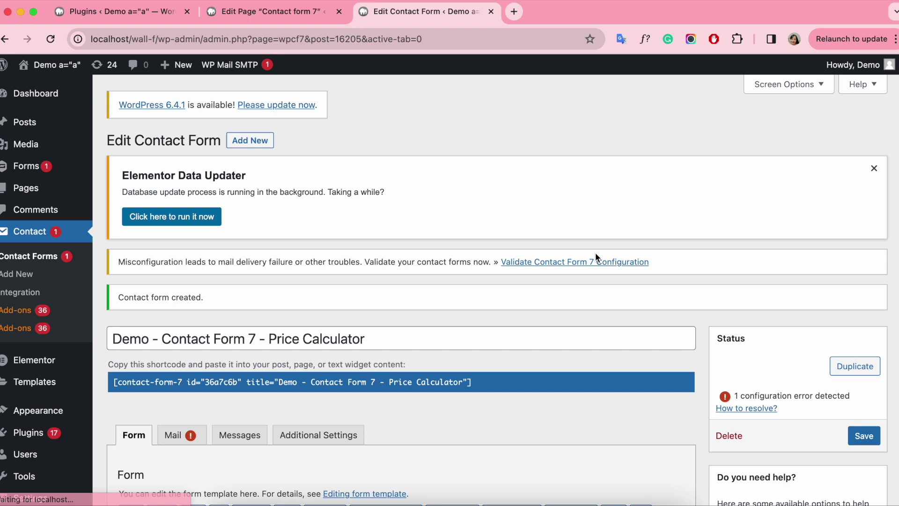
Step: Embed the Price Calculator form in the Contact form 7 page, update it and view it
key(ctrl+shift+Tab)
click(239, 243)
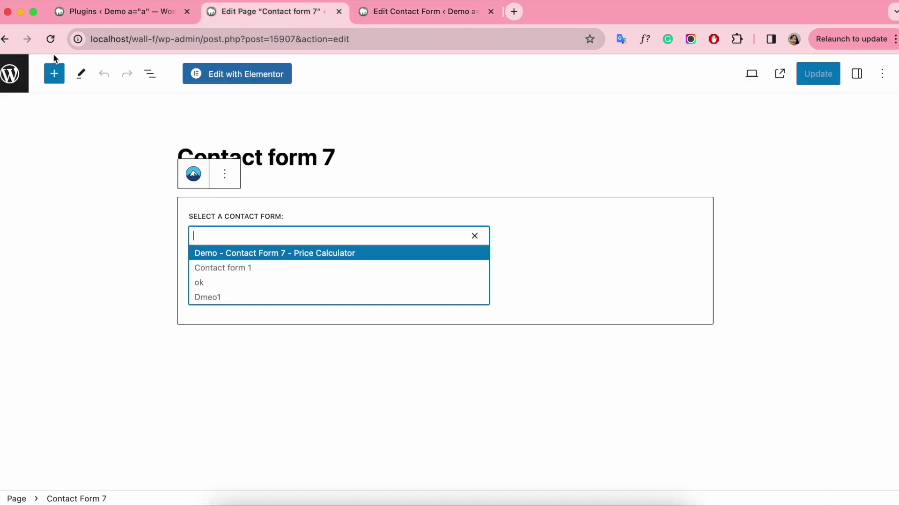
click(289, 258)
click(827, 80)
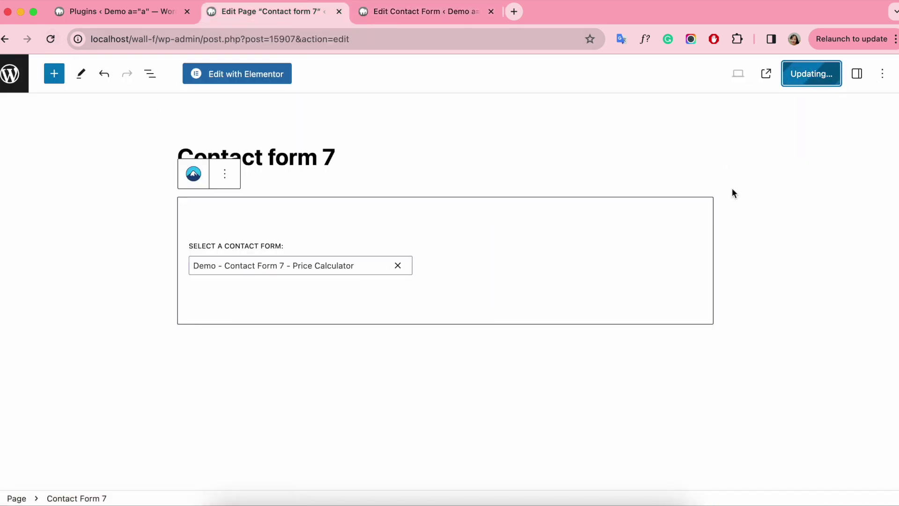
click(128, 465)
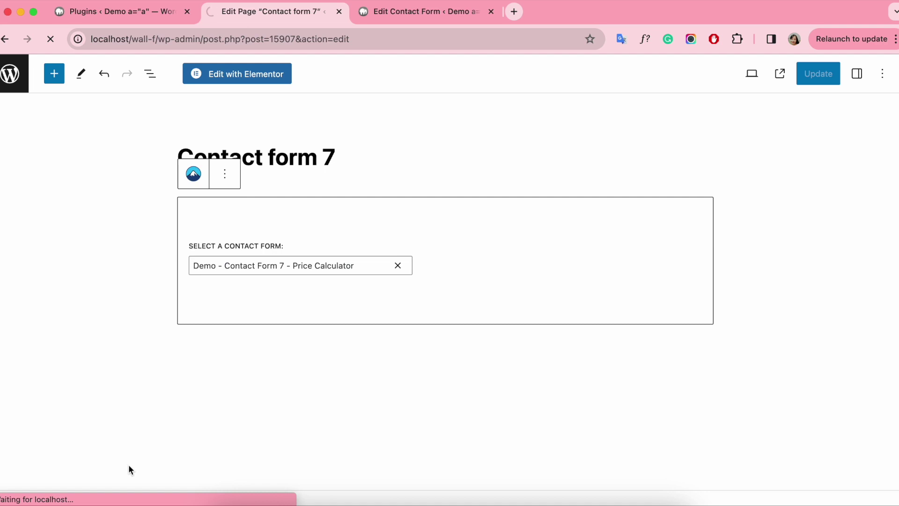
Step: Enter quantities 10, 100 and then 95, and switch the product to B
scroll(514, 295, down, 1)
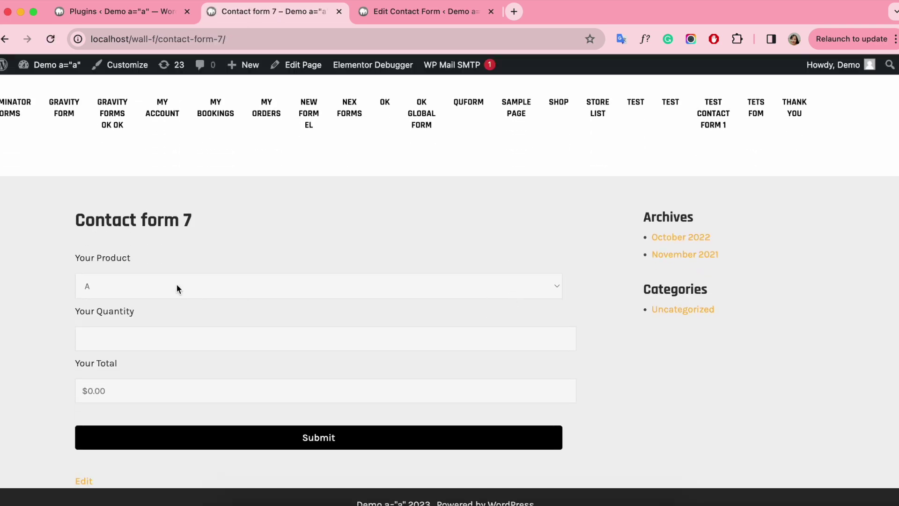
text(10)
key(BackSpace)
key(BackSpace)
text(100)
key(BackSpace)
key(BackSpace)
key(BackSpace)
text(95)
click(181, 297)
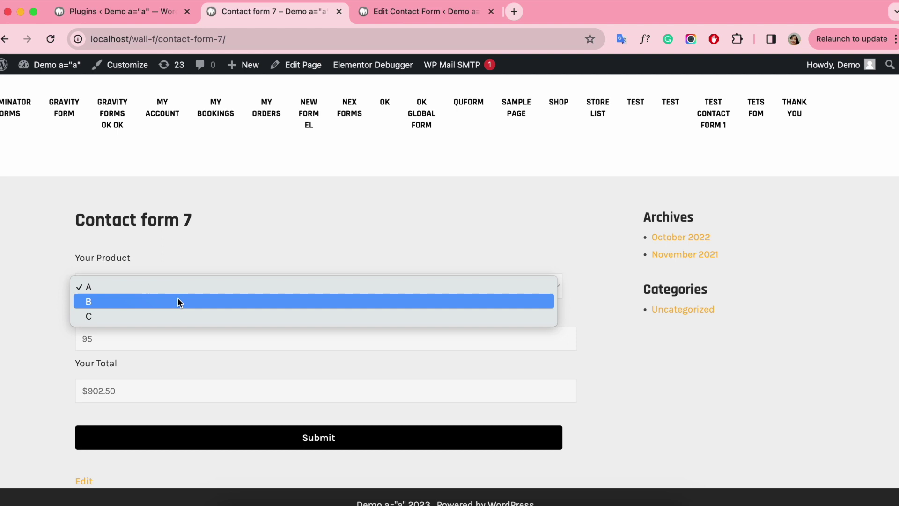
click(177, 302)
Step: Change the quantity to 100 and select product C
click(112, 333)
key(BackSpace)
key(BackSpace)
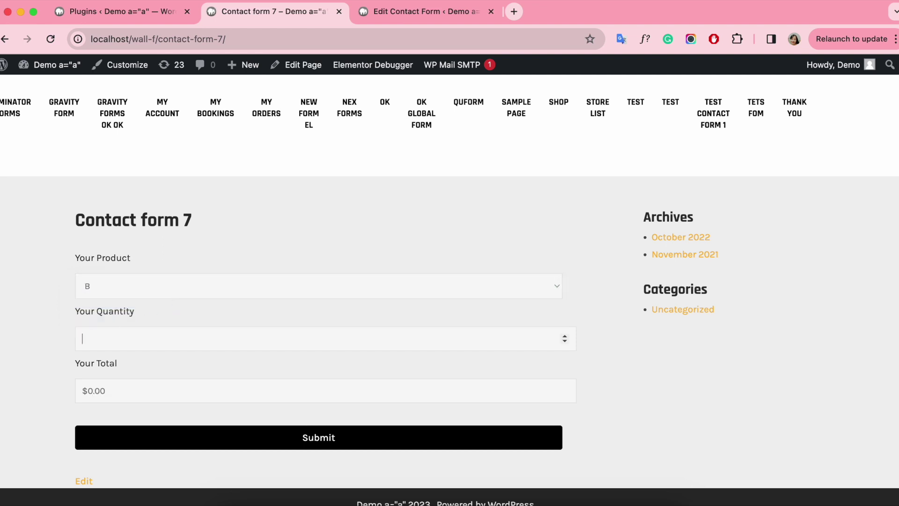
text(100)
click(146, 282)
click(140, 301)
click(149, 292)
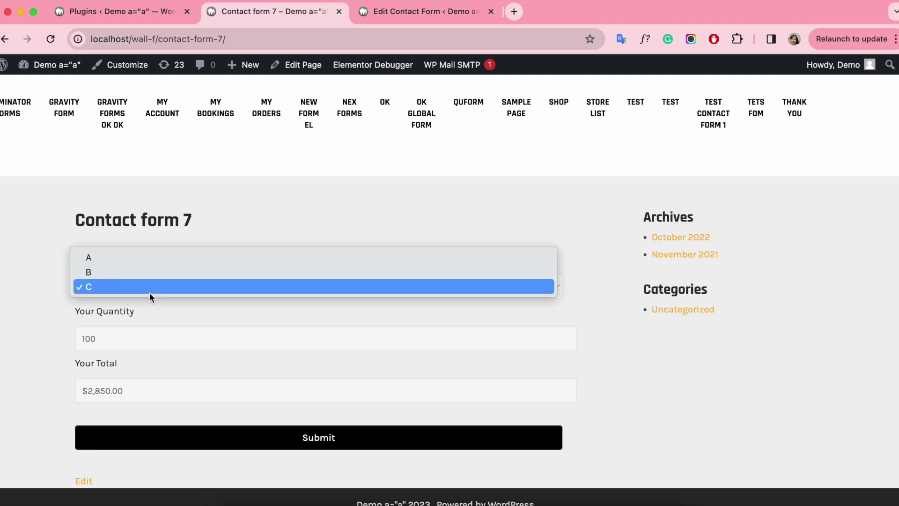
click(117, 338)
Step: Set the quantity to 20 and switch the product to B, then back to A
key(BackSpace)
key(BackSpace)
key(BackSpace)
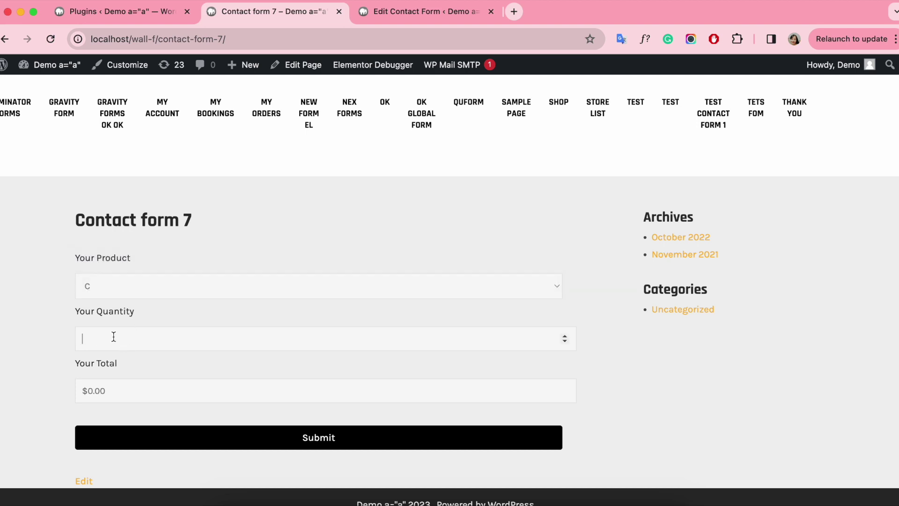
text(20)
click(181, 287)
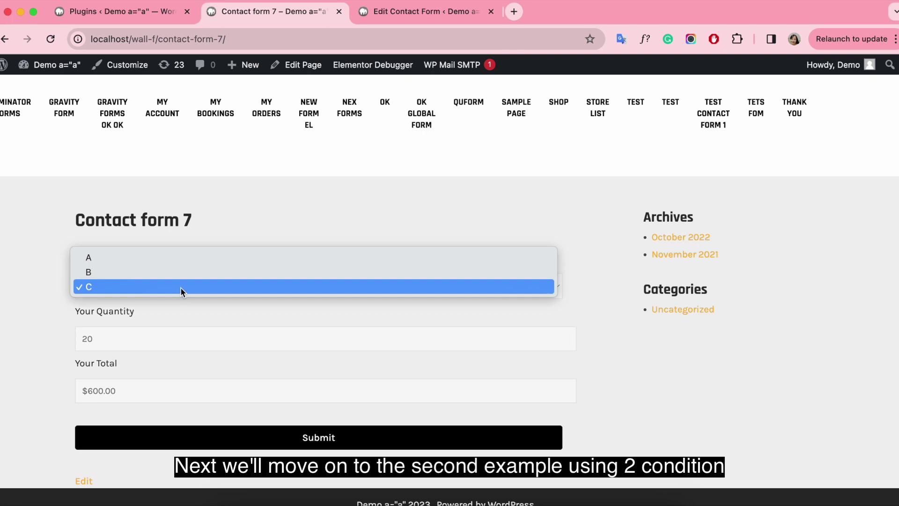
click(185, 273)
click(184, 295)
click(195, 272)
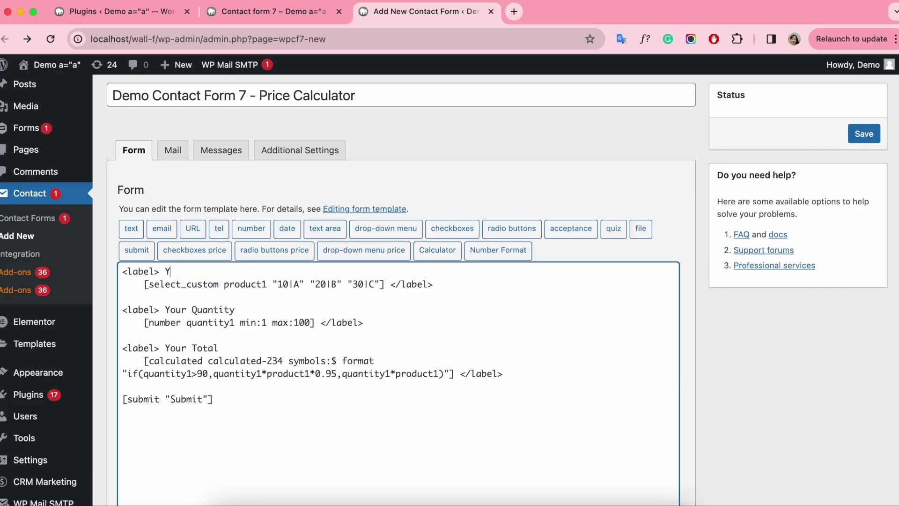
Step: Label the first field 'Original Fee' and delete the product drop-down shortcode
text(Orig)
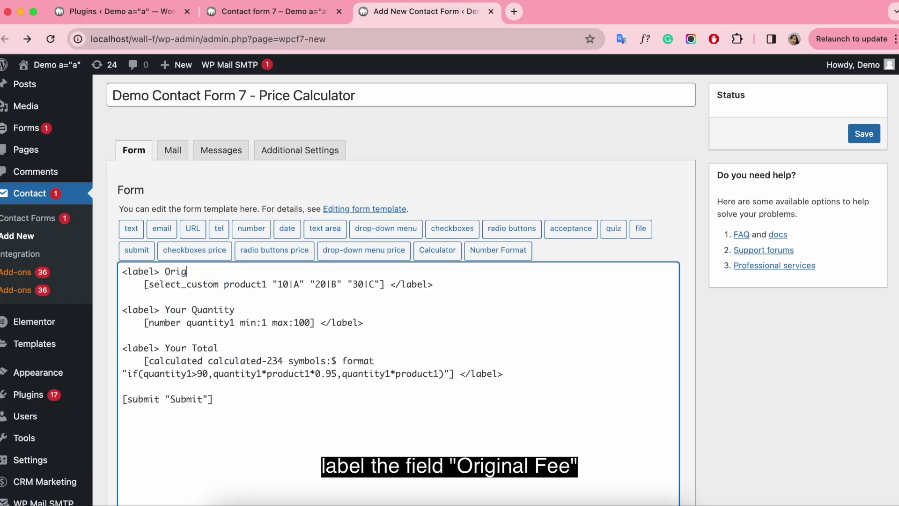
text(inal Fee)
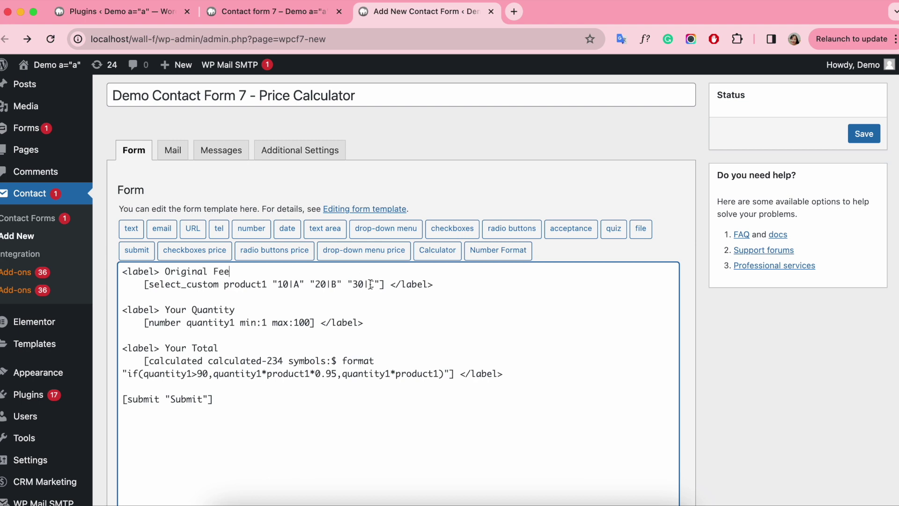
click(383, 284)
drag(383, 284, 144, 284)
key(BackSpace)
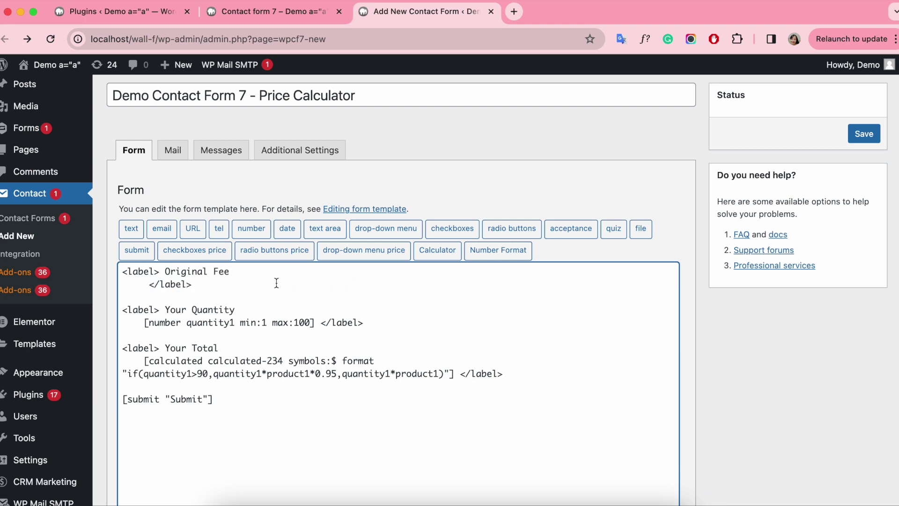
Step: Insert a formatted number field fee1 with a $ symbol
click(497, 249)
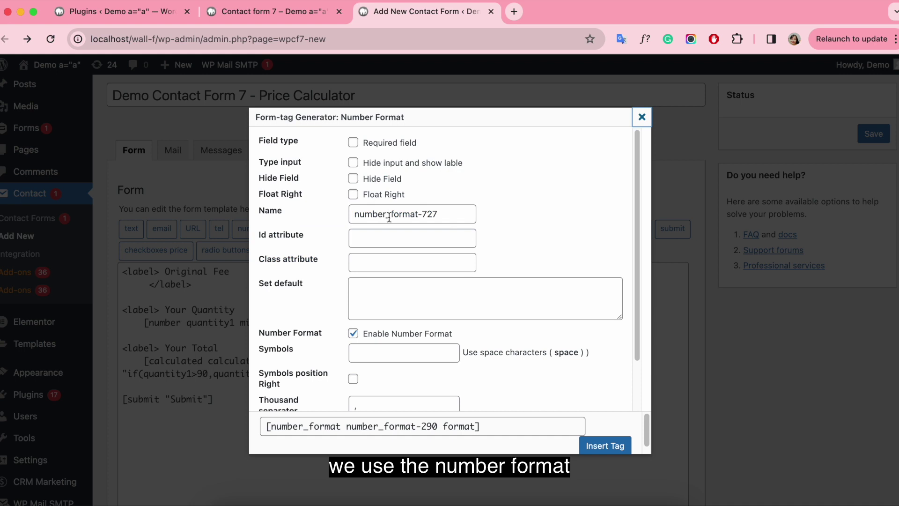
drag(450, 217, 325, 211)
key(BackSpace)
text(fee)
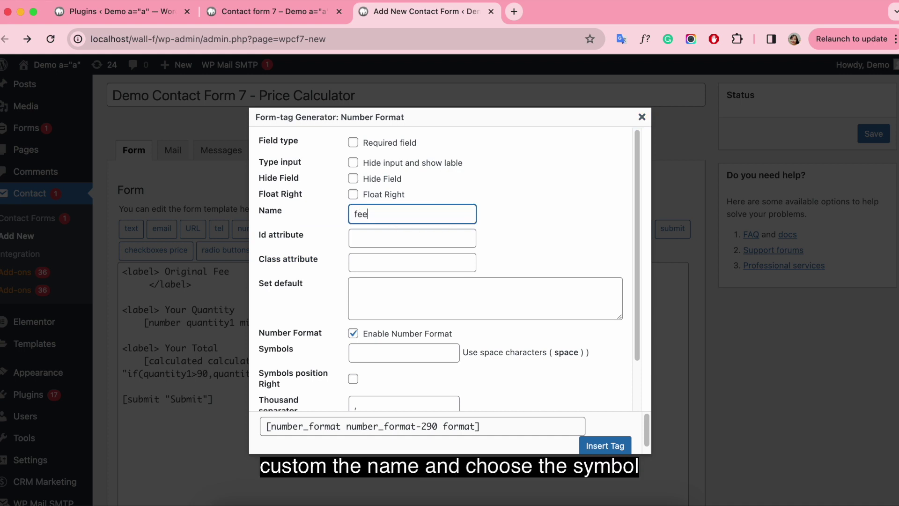
text(1)
click(394, 352)
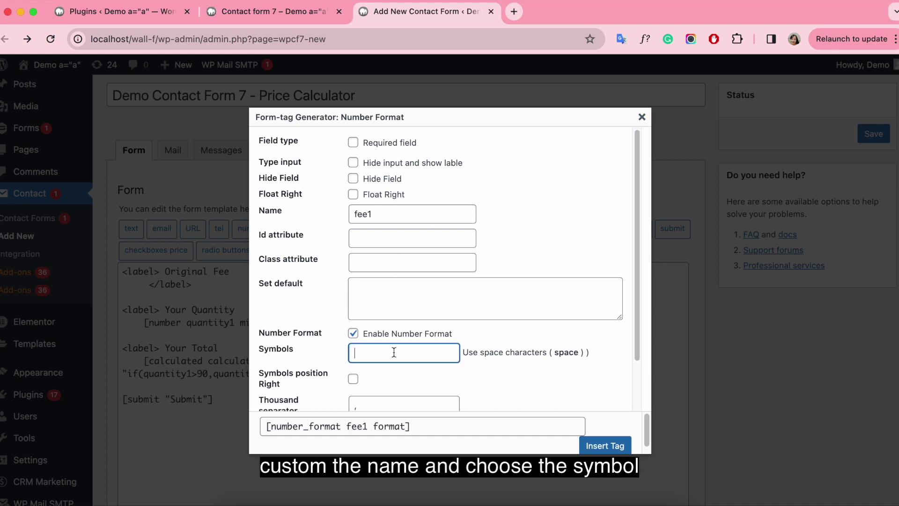
text($)
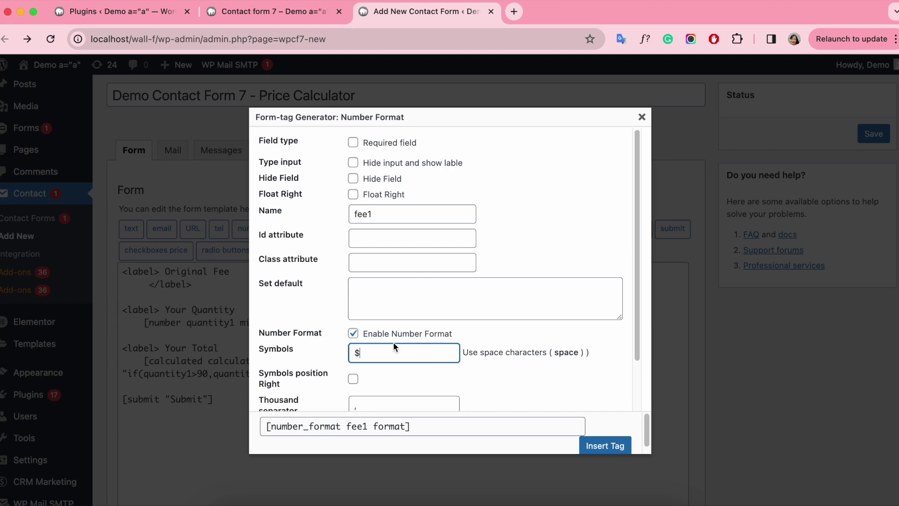
scroll(505, 367, down, 3)
click(605, 446)
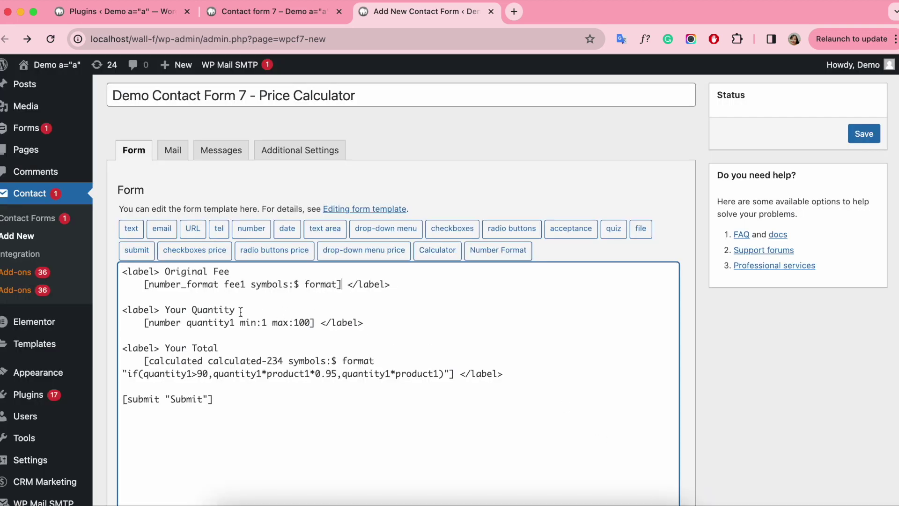
Step: Rename the Your Quantity label to 'Age' and the field to age1
drag(240, 312, 164, 310)
key(BackSpace)
text(Age)
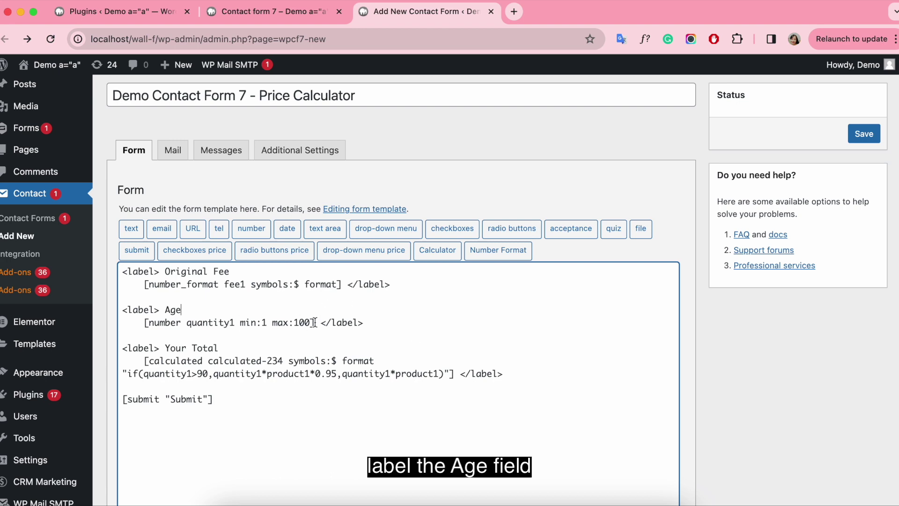
text(age1)
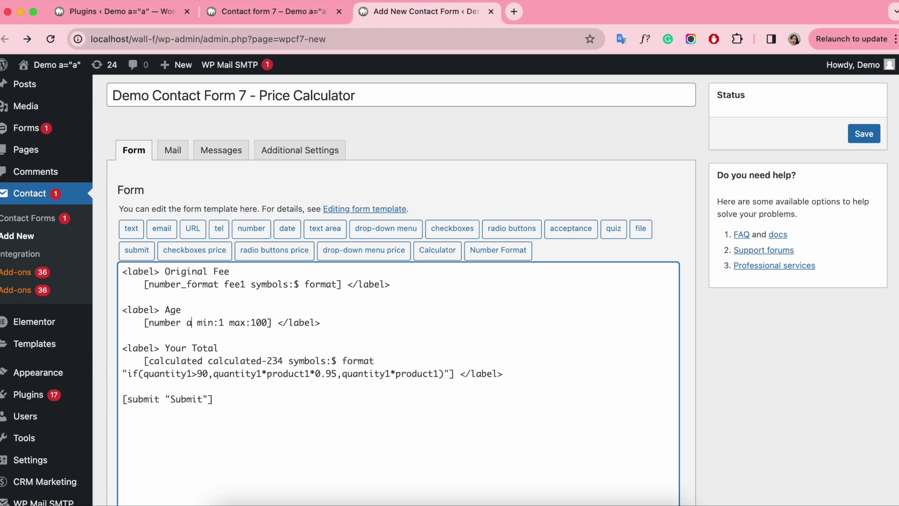
Step: Change the 'Your Total' label to 'Final Fee' and delete the old calculated formula tag
click(229, 347)
key(alt+Left)
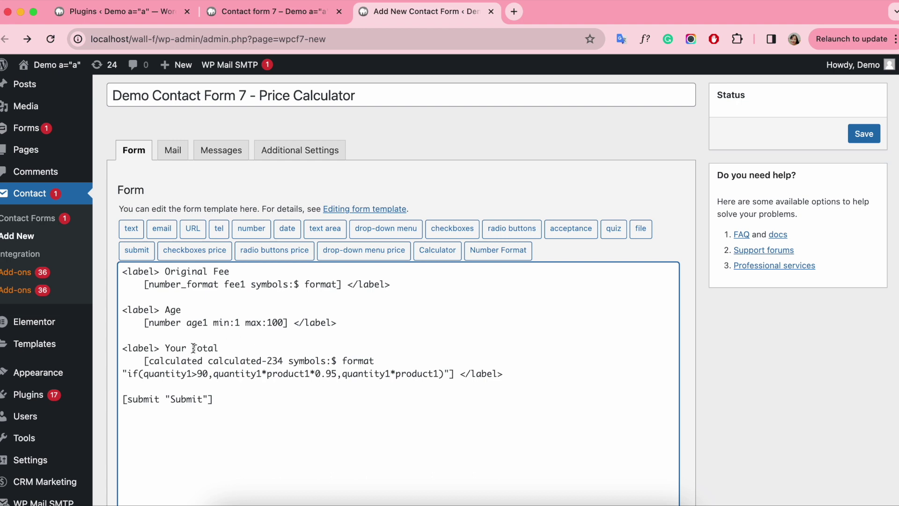
key(shift+alt+Left)
key(BackSpace)
text(Final)
key(alt+Right)
key(BackSpace)
key(BackSpace)
key(BackSpace)
key(BackSpace)
key(BackSpace)
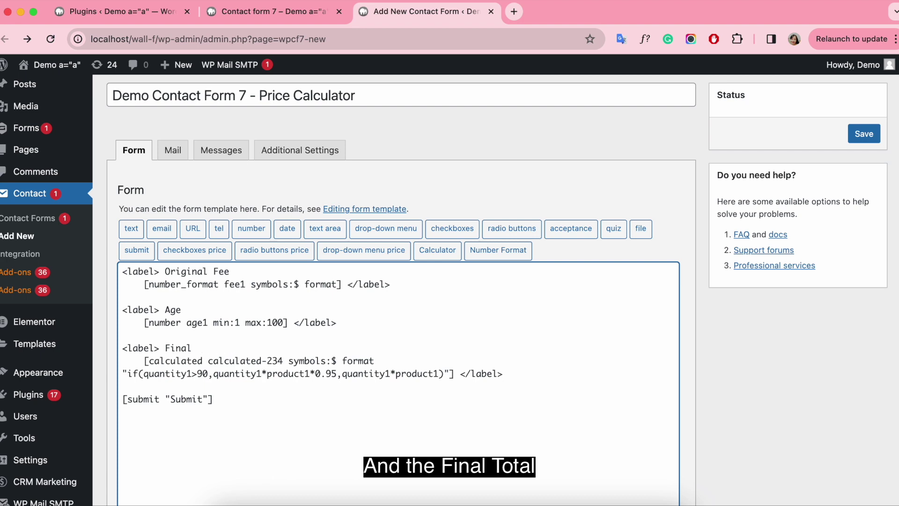
text(Fee)
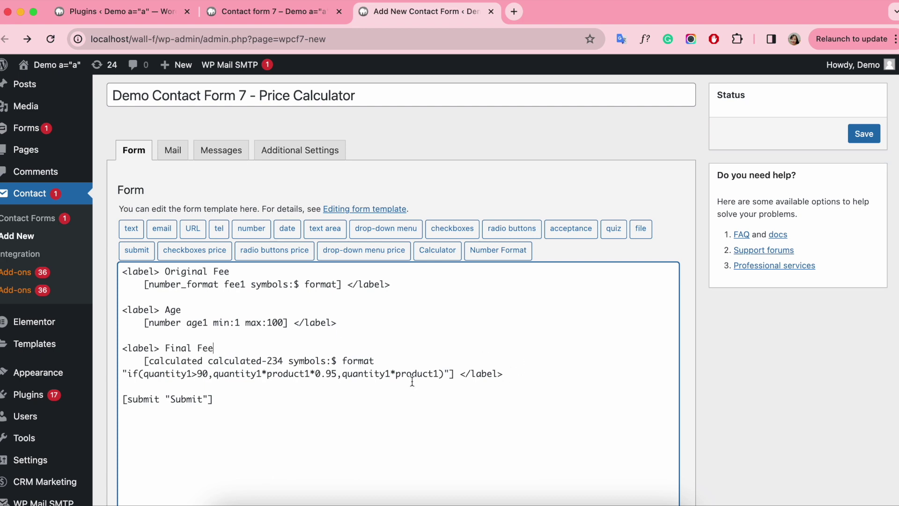
drag(455, 375, 146, 366)
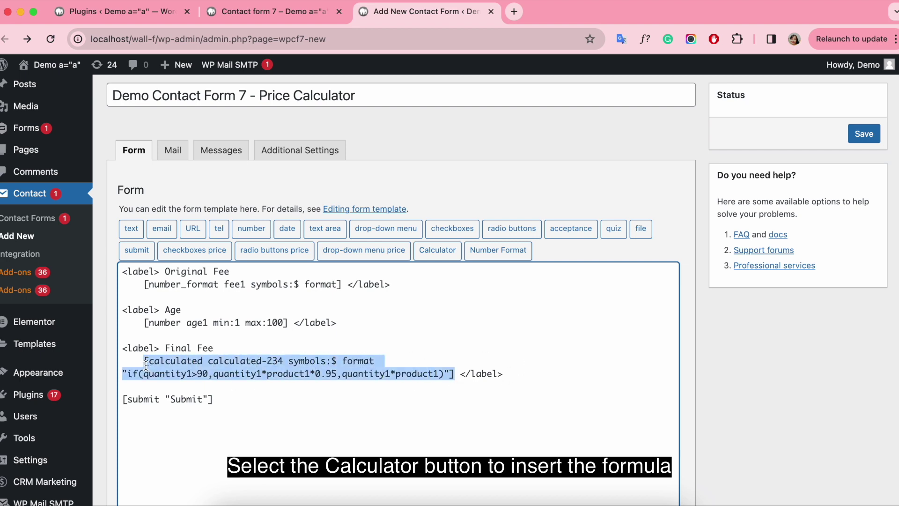
key(BackSpace)
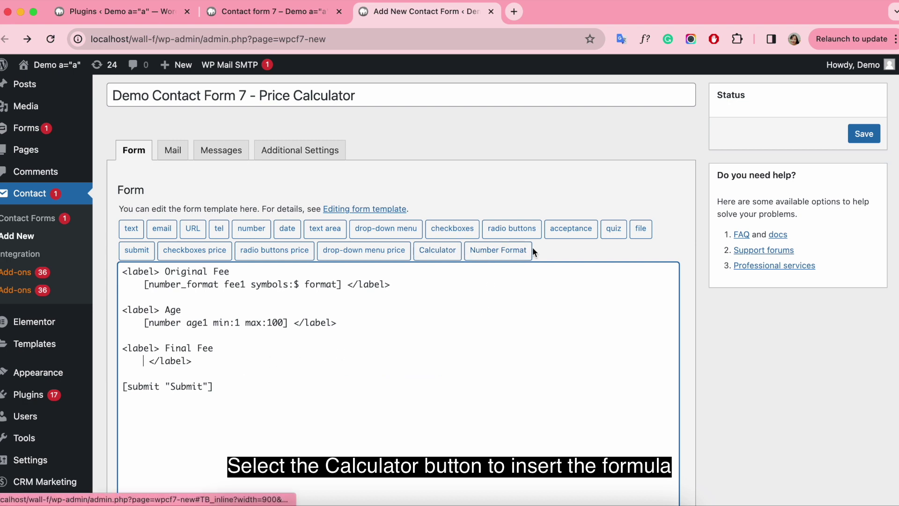
Step: Start a new calculated field from the nested if() template with outer condition age1<10 giving fee1*0.5
click(437, 250)
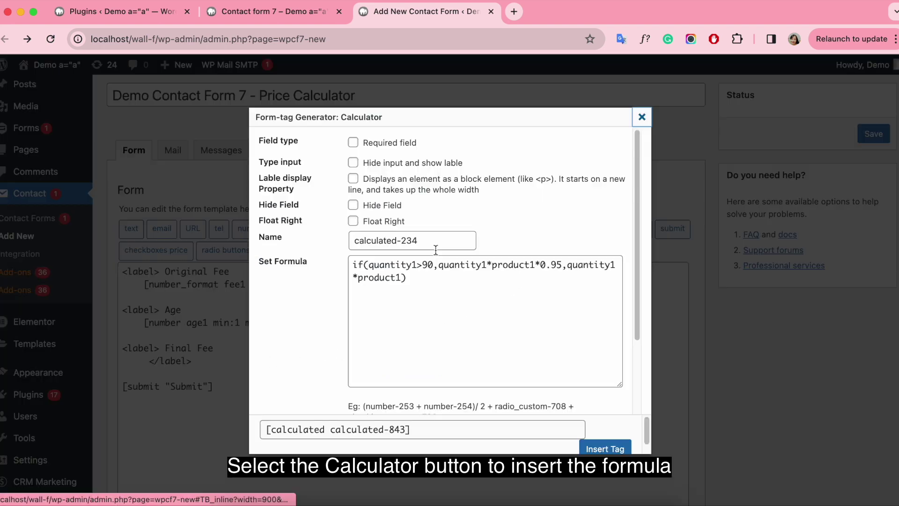
triple_click(428, 299)
key(BackSpace)
text(iff)
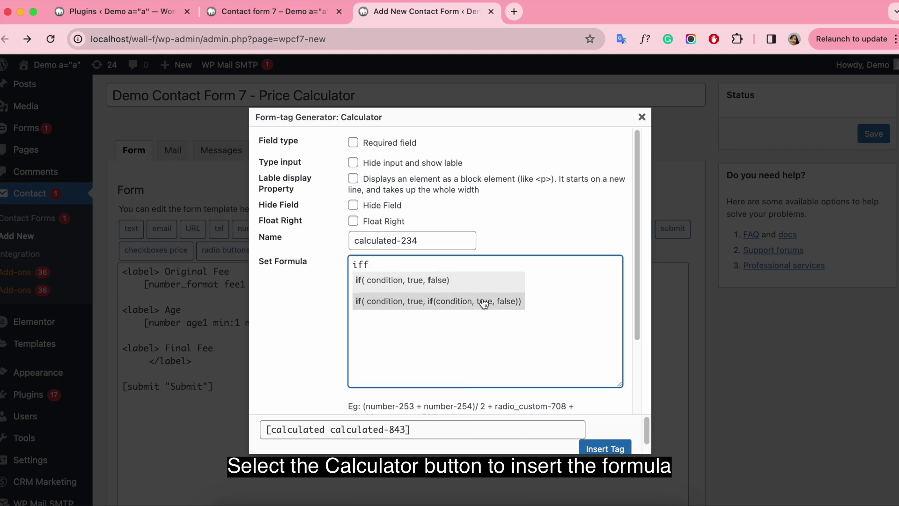
key(BackSpace)
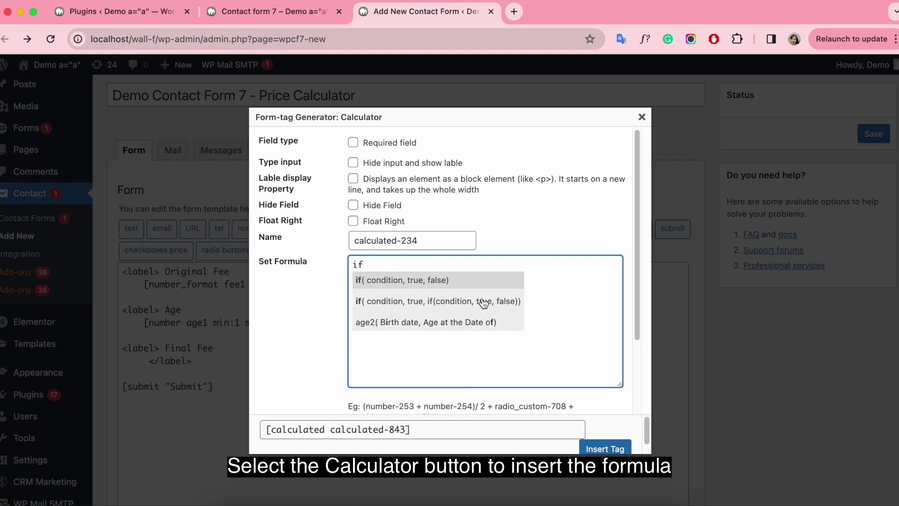
click(468, 302)
double_click(403, 266)
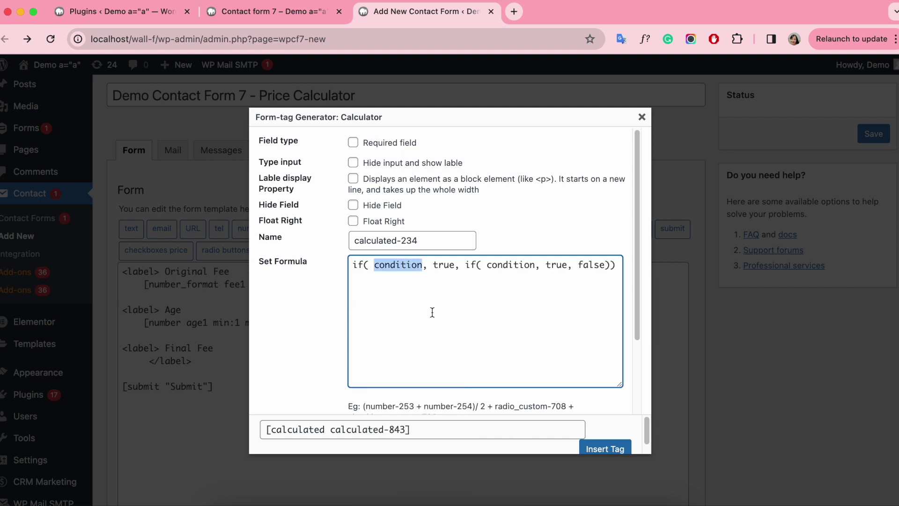
key(BackSpace)
key(BackSpace)
text(age)
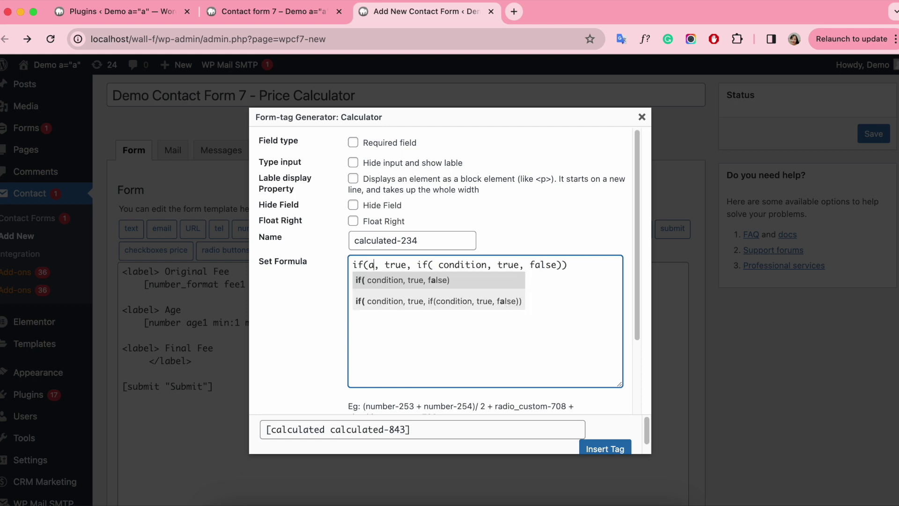
text(1>)
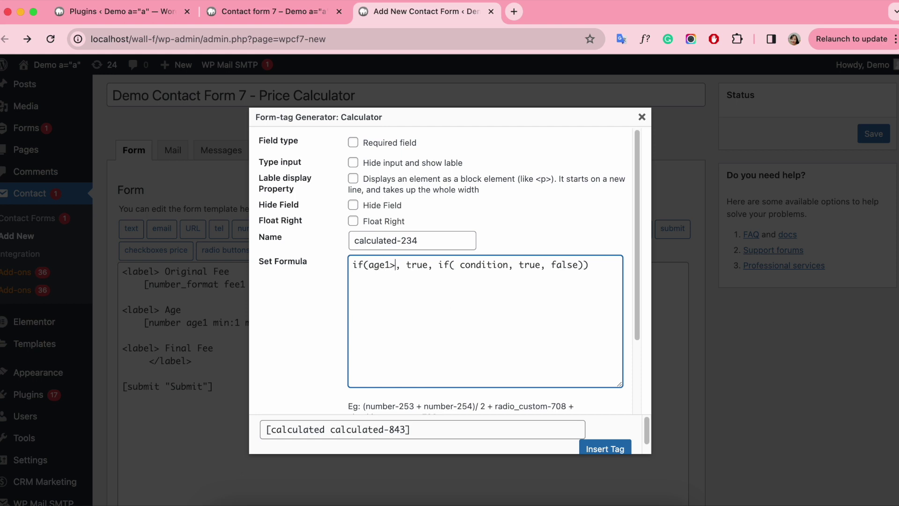
key(BackSpace)
text(<10)
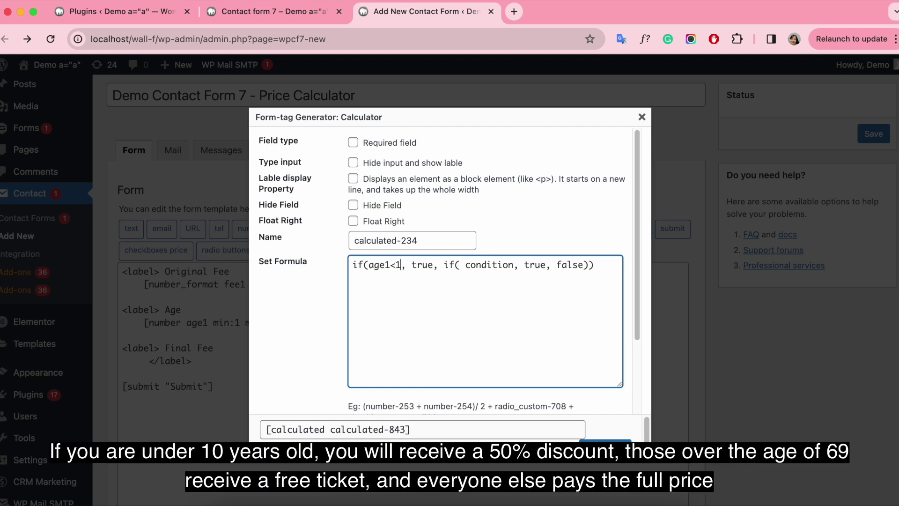
double_click(427, 265)
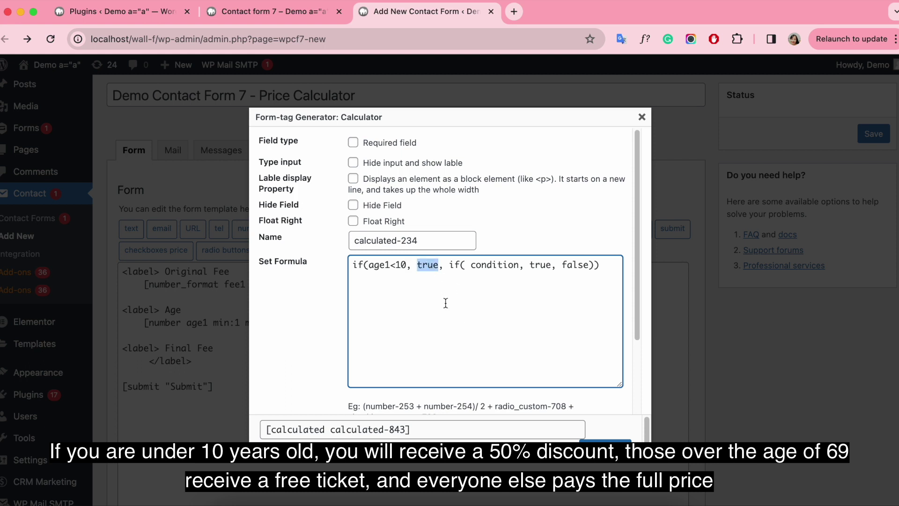
key(BackSpace)
text(fee1)
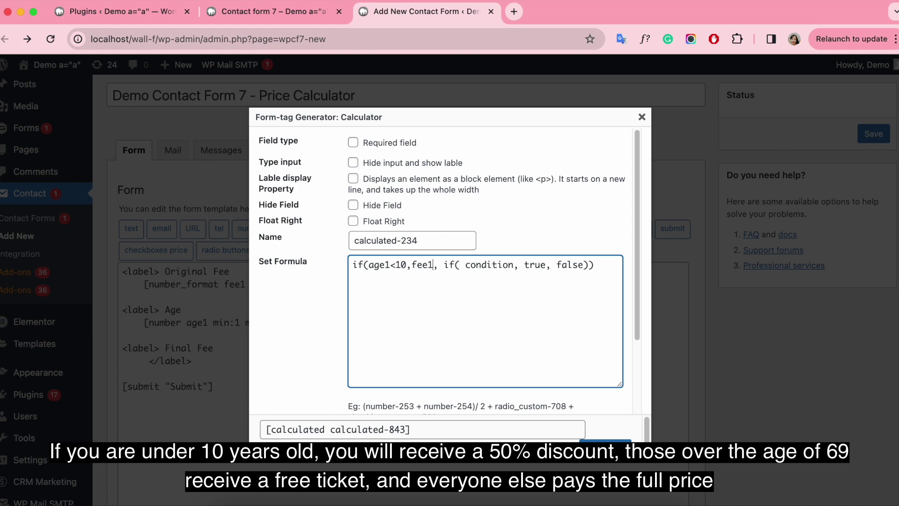
text(*0.5)
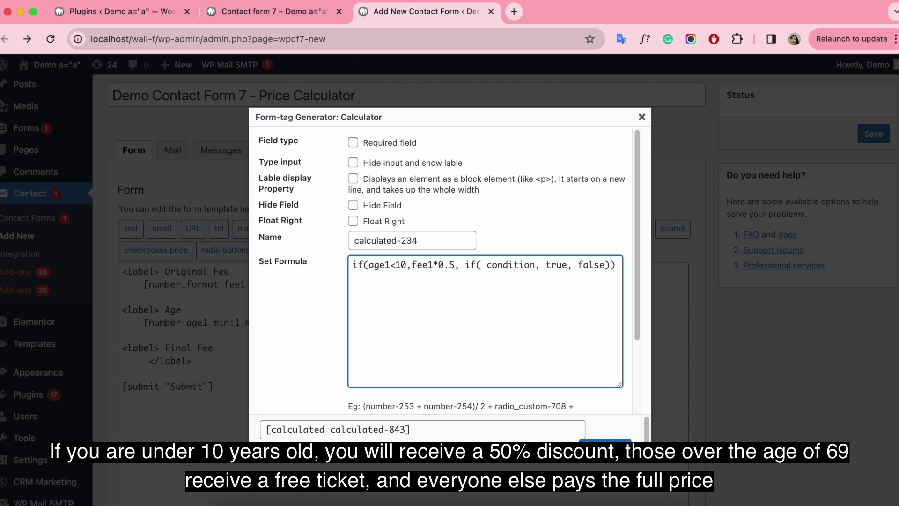
Step: Fill the inner if with age1>69 returning 0, and fee1 as the final fallback
double_click(511, 265)
key(BackSpace)
key(BackSpace)
text(age1)
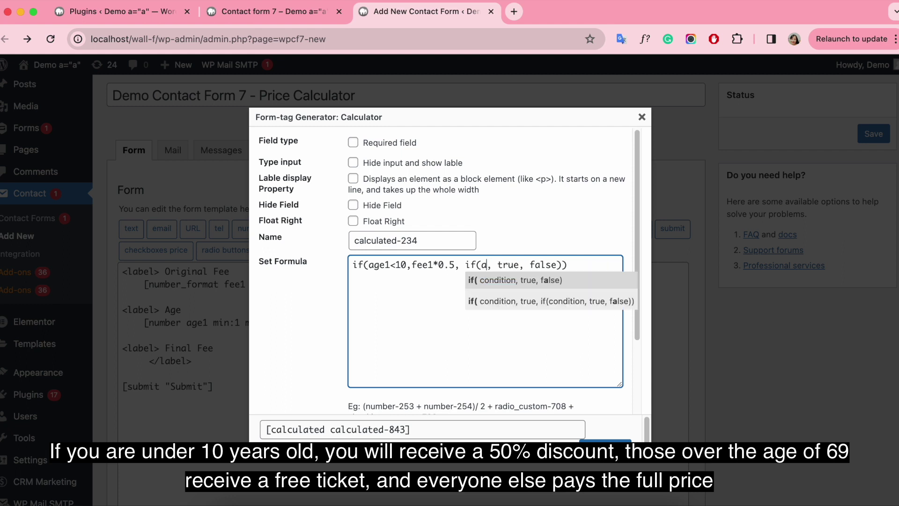
text(>)
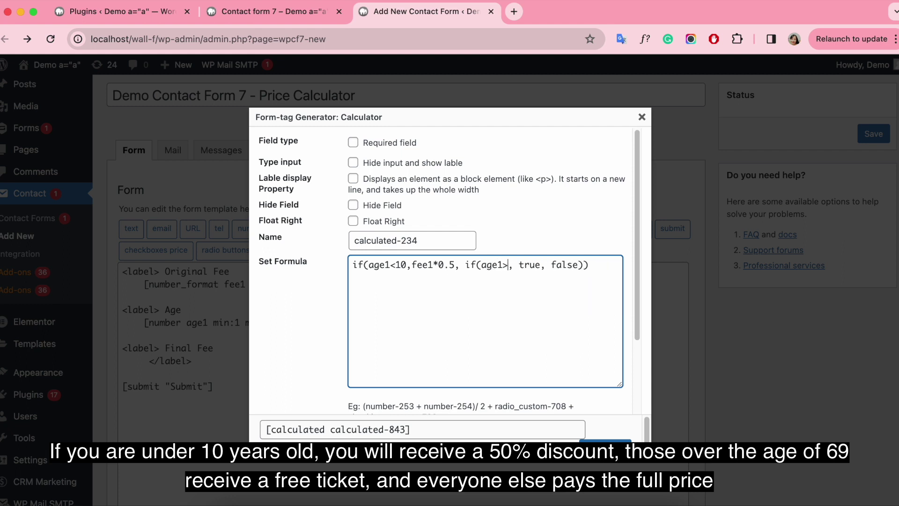
text(69)
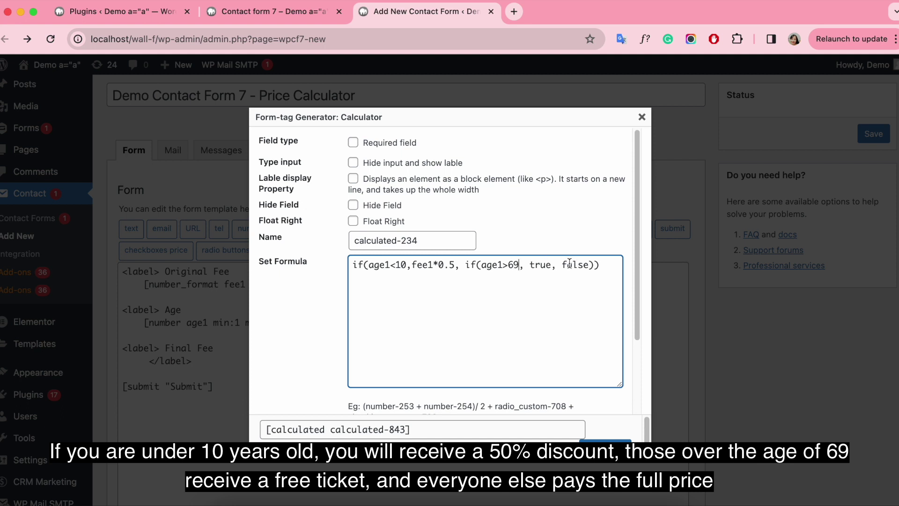
double_click(541, 264)
key(BackSpace)
text(fee1)
key(BackSpace)
key(BackSpace)
key(BackSpace)
key(BackSpace)
text(0)
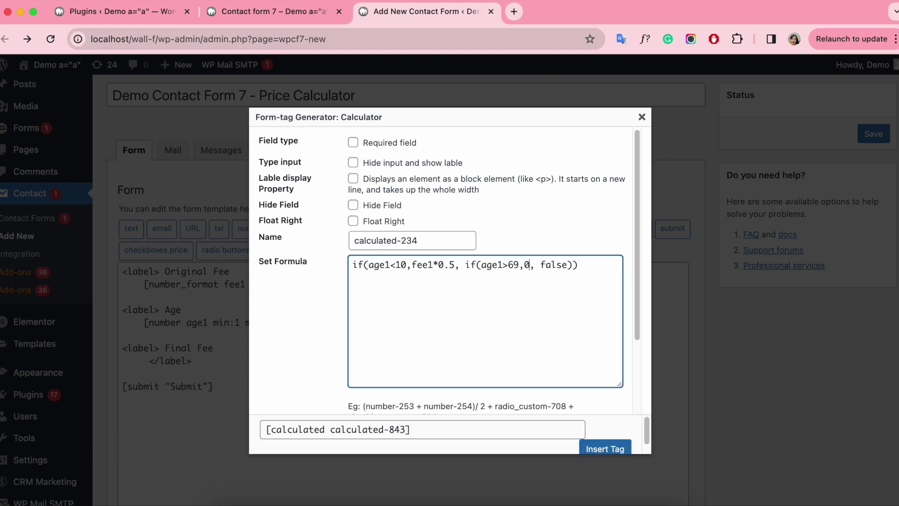
double_click(554, 265)
key(BackSpace)
key(BackSpace)
text(fee1)
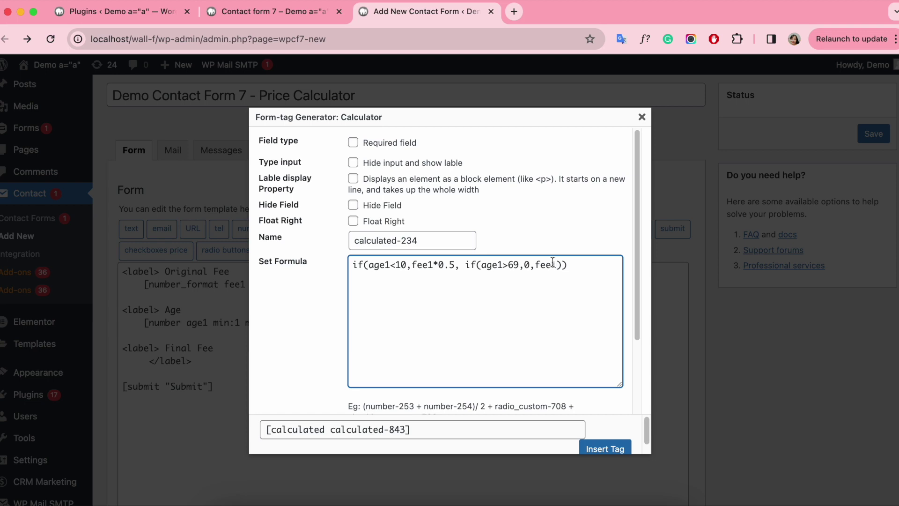
Step: Insert the Final Fee calculated tag into the form, save it, and go to the live page
click(608, 447)
click(863, 134)
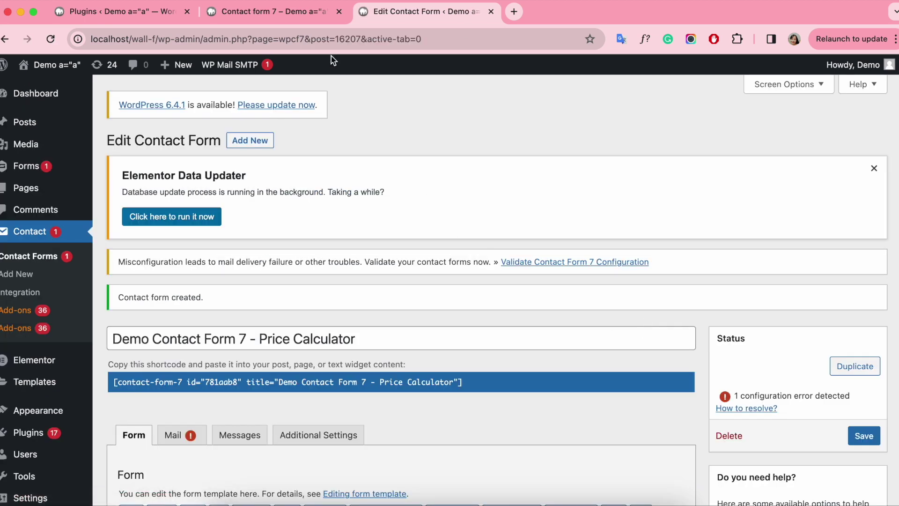
click(274, 12)
Step: Reload the live form and test an Original Fee of 50 with ages like 5 and 80
click(51, 38)
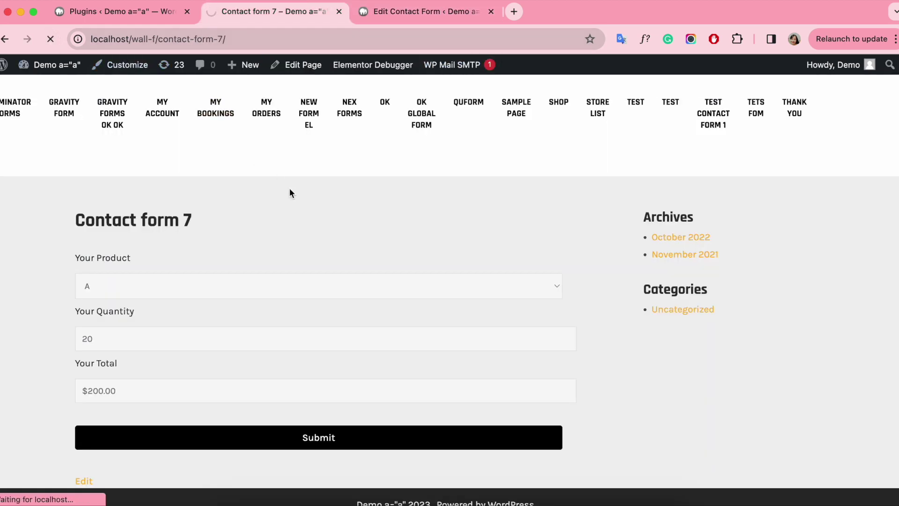
click(112, 271)
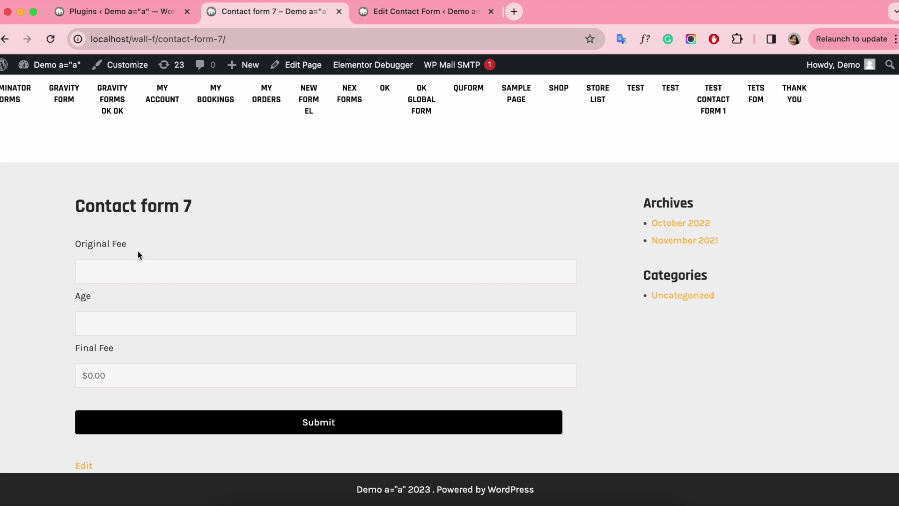
text(50)
click(132, 325)
text(5)
key(BackSpace)
text(50)
key(BackSpace)
Step: Change the Original Fee to 100 and try other ages, such as 12, checking Final Fee
key(BackSpace)
text(80)
key(BackSpace)
key(BackSpace)
click(114, 271)
key(BackSpace)
key(BackSpace)
key(BackSpace)
key(BackSpace)
key(BackSpace)
text(100)
click(114, 321)
text(12)
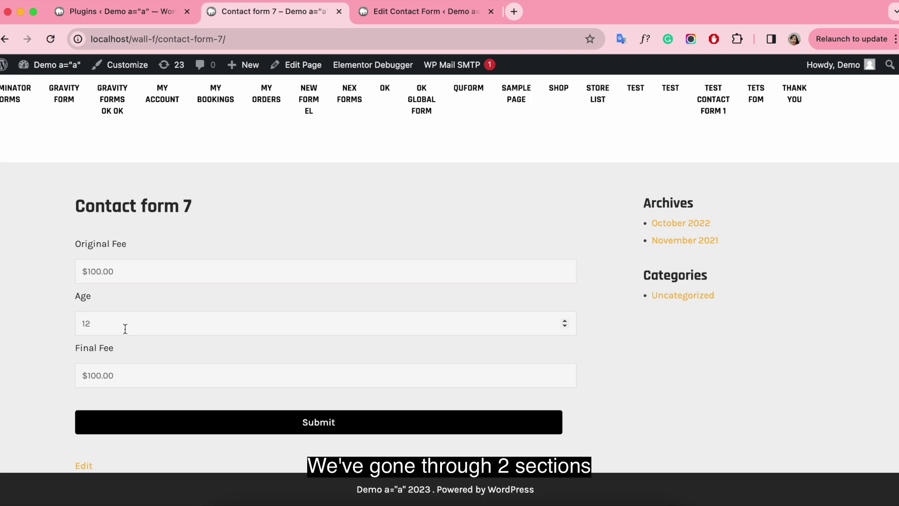
key(BackSpace)
key(BackSpace)
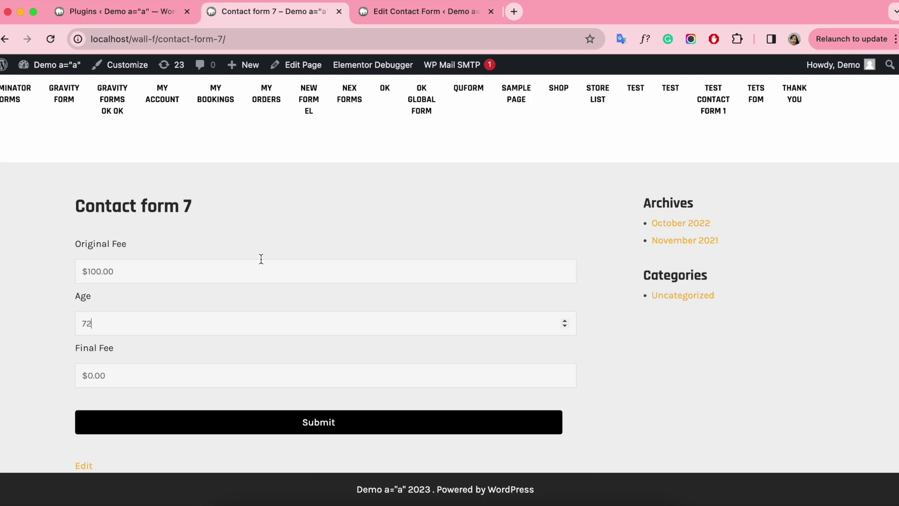